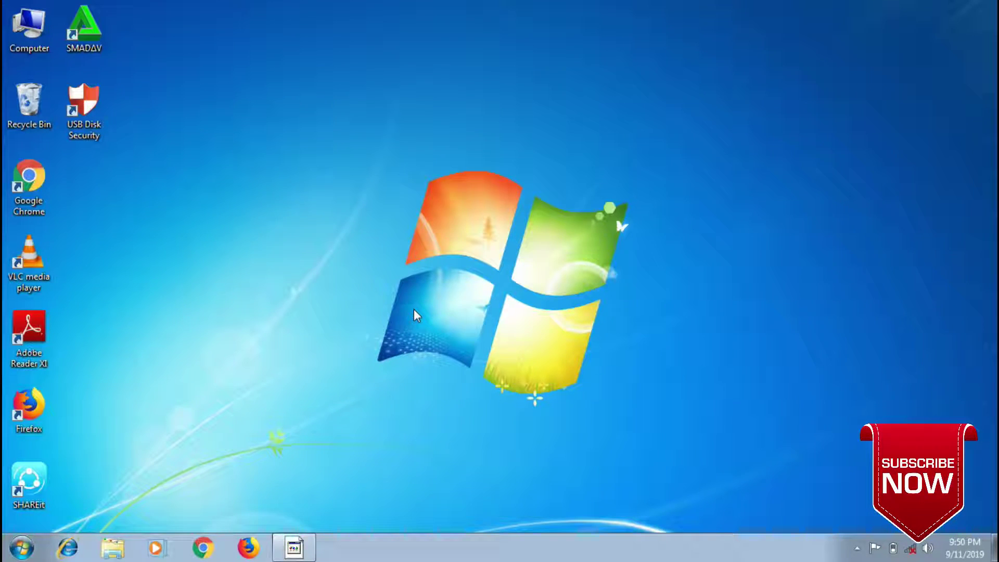
# - Open the computer's management console and show Disk Management
pyautogui.rightClick(34, 43)
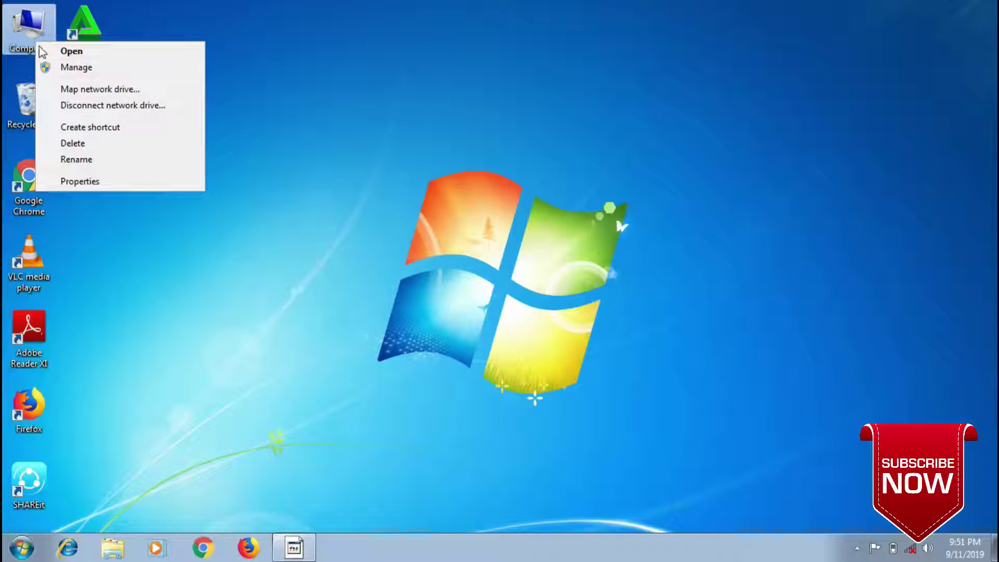
pyautogui.click(67, 68)
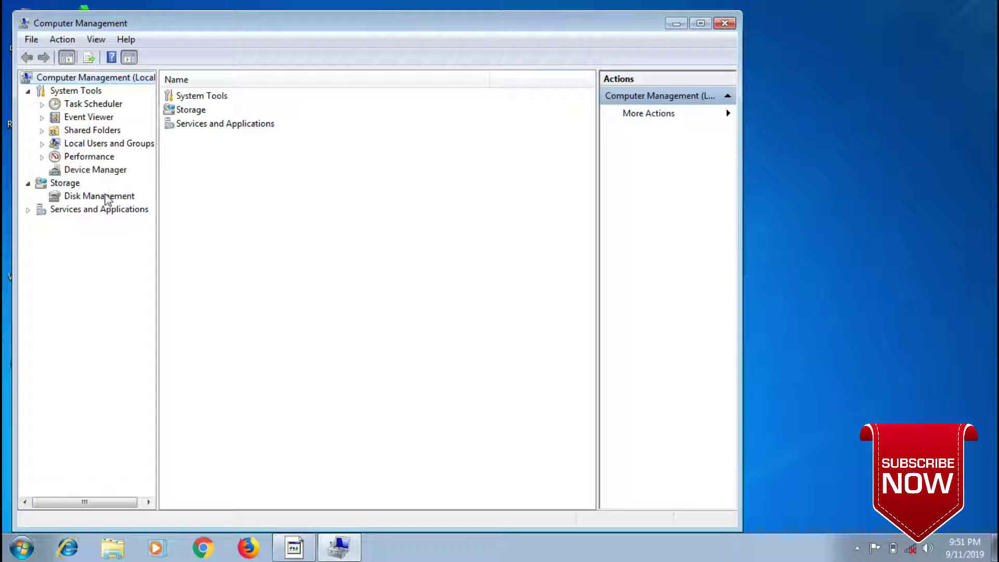
pyautogui.click(103, 197)
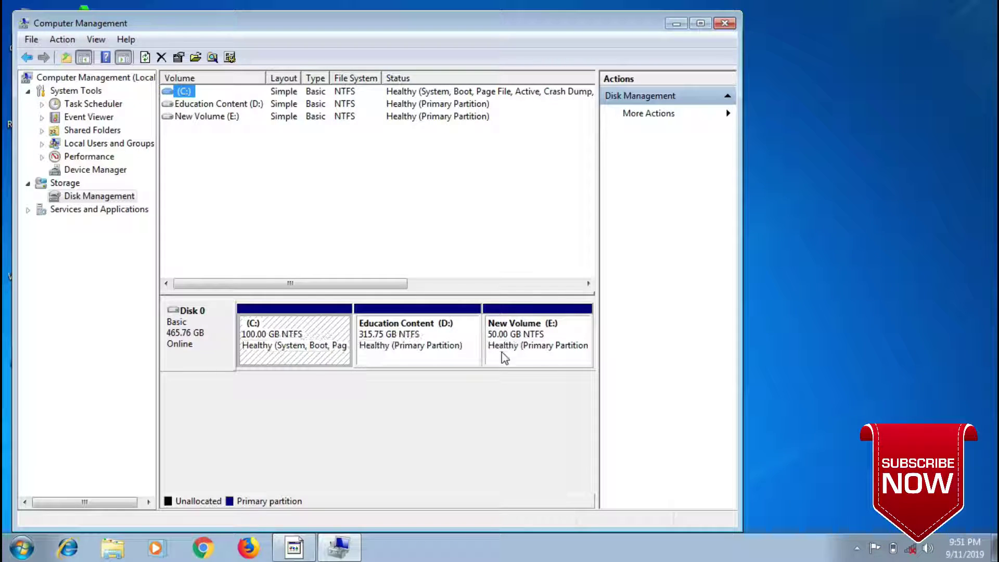
# - Shrink the New Volume (E:) partition by 25000 MB
pyautogui.click(524, 352)
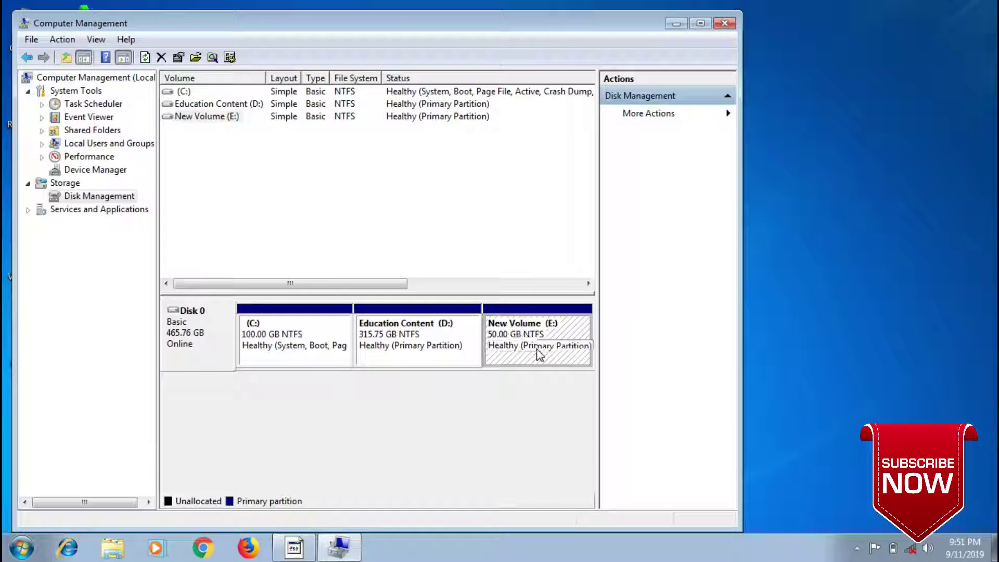
pyautogui.rightClick(537, 349)
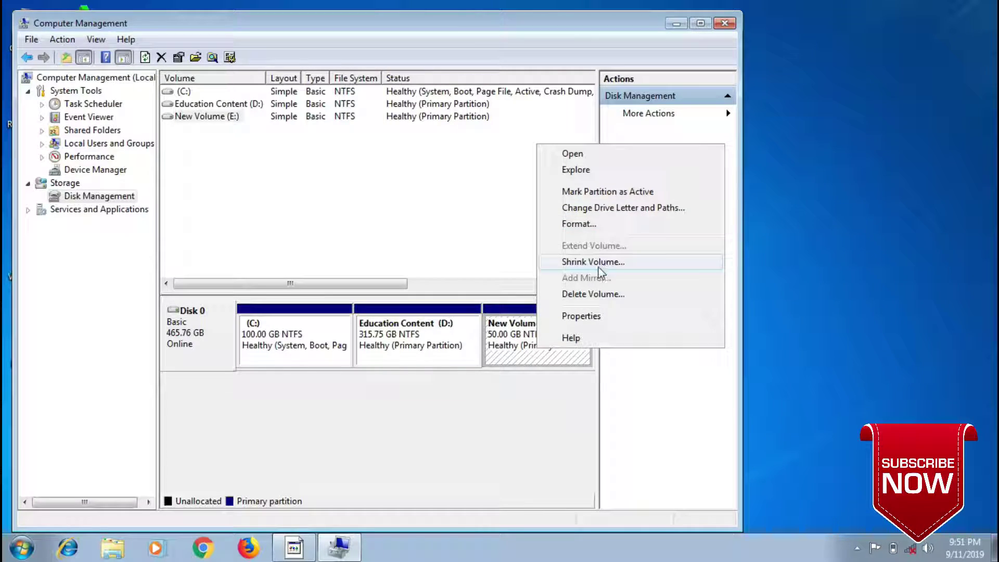
pyautogui.click(616, 264)
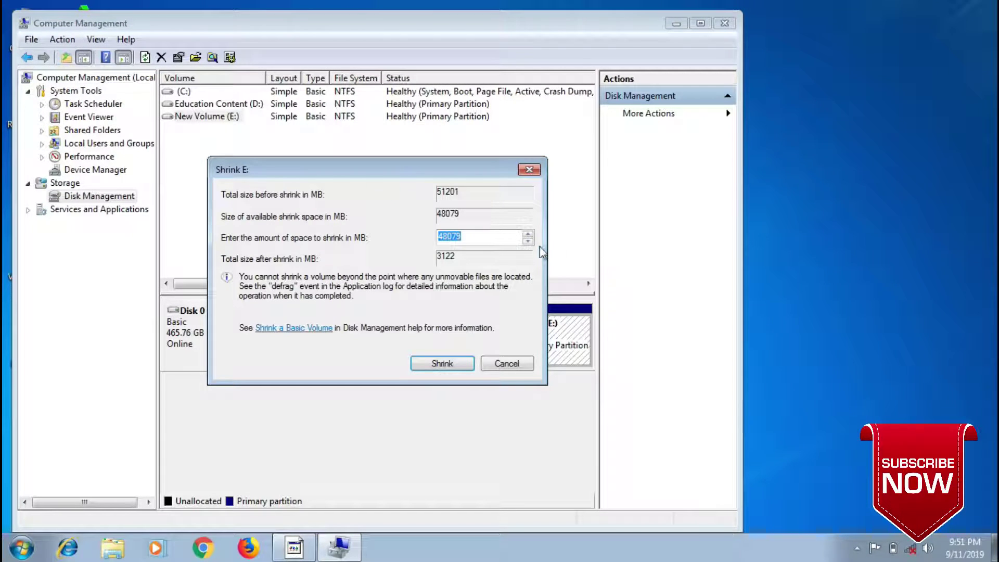
pyautogui.click(473, 236)
pyautogui.moveTo(474, 237); pyautogui.dragTo(439, 233)
pyautogui.press('BackSpace')
pyautogui.write('25000')
pyautogui.click(435, 364)
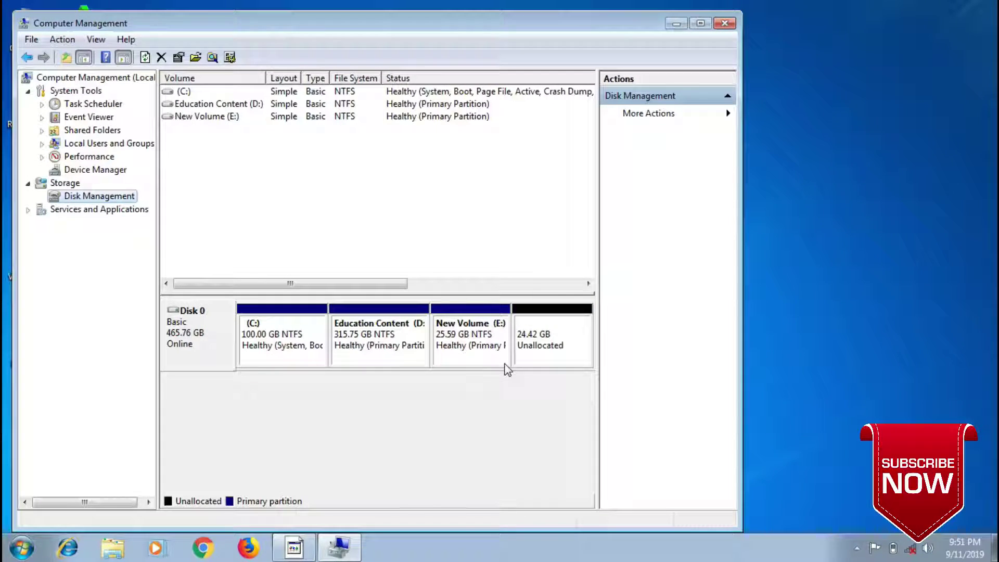
# - Create a new simple volume from all the unallocated space on Disk 0, keeping the wizard's default settings
pyautogui.click(548, 347)
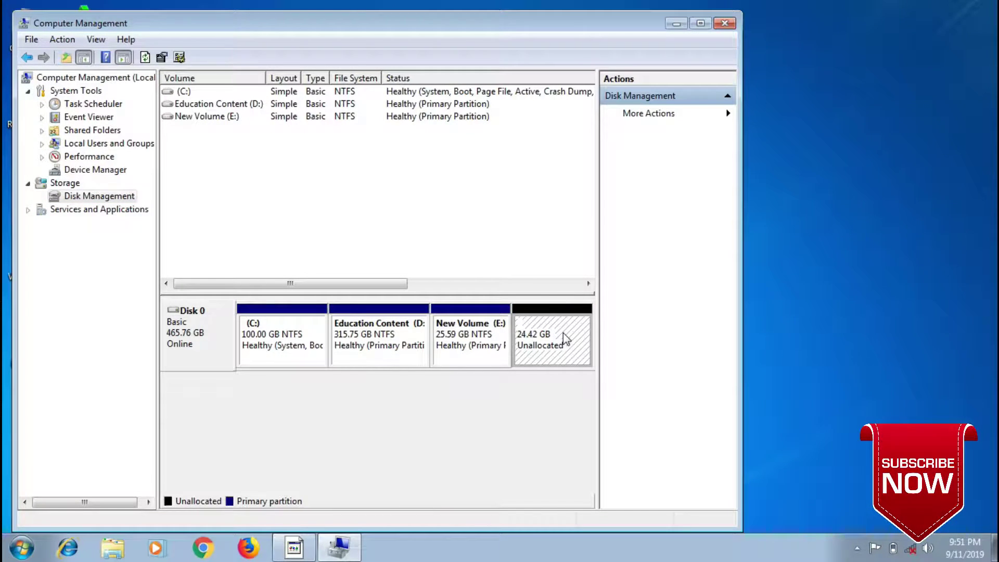
pyautogui.rightClick(563, 333)
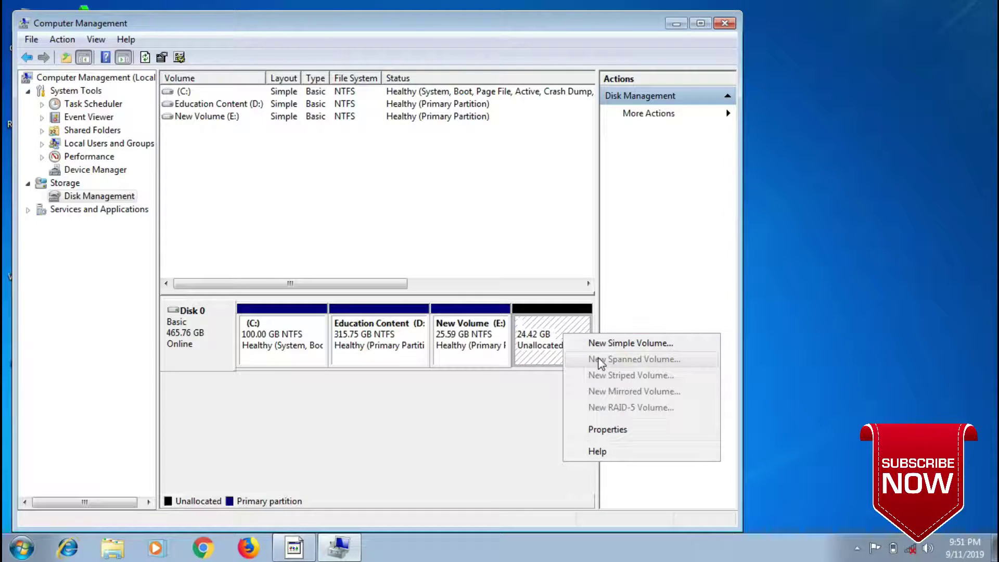
pyautogui.click(596, 343)
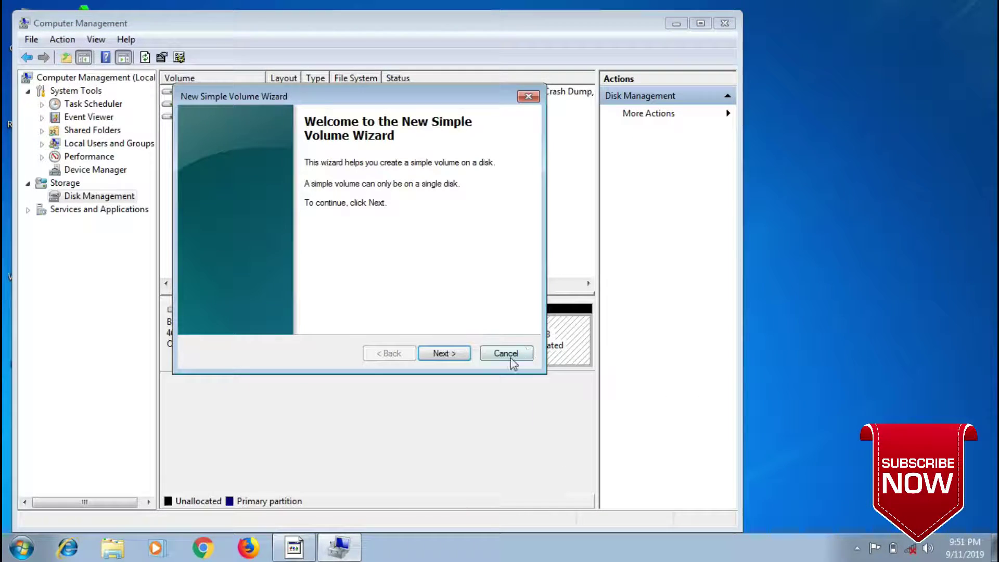
pyautogui.click(460, 355)
pyautogui.click(460, 355)
pyautogui.click(460, 355)
pyautogui.click(461, 355)
pyautogui.click(460, 356)
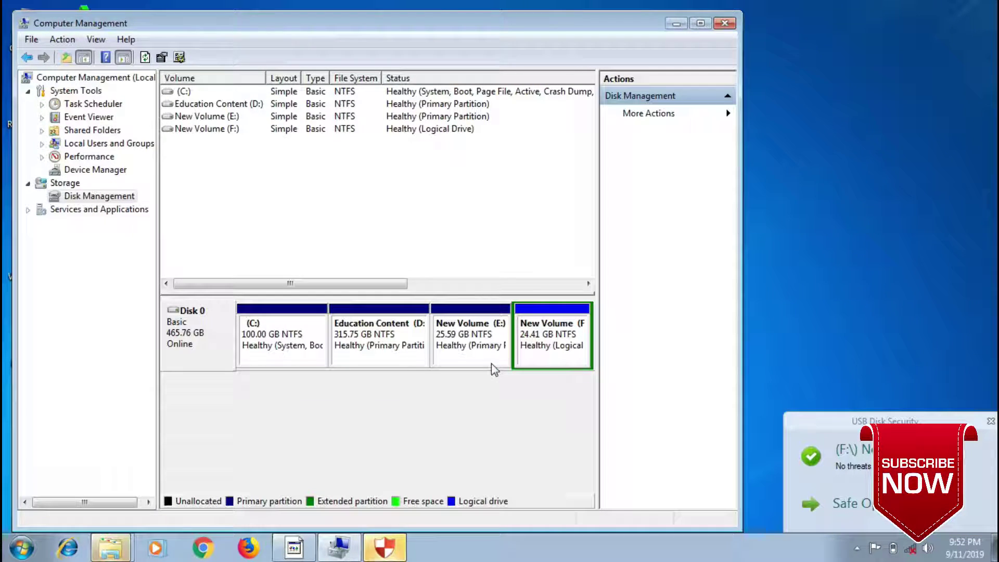
# - Dismiss the AutoPlay and format prompts for drive F: and check the drives listed in the Computer window
pyautogui.click(678, 24)
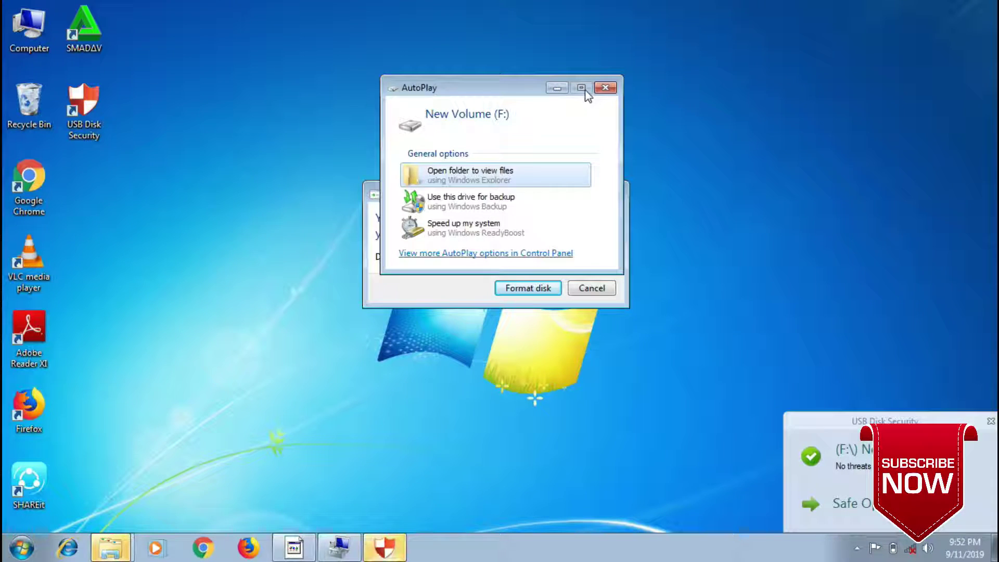
pyautogui.click(605, 88)
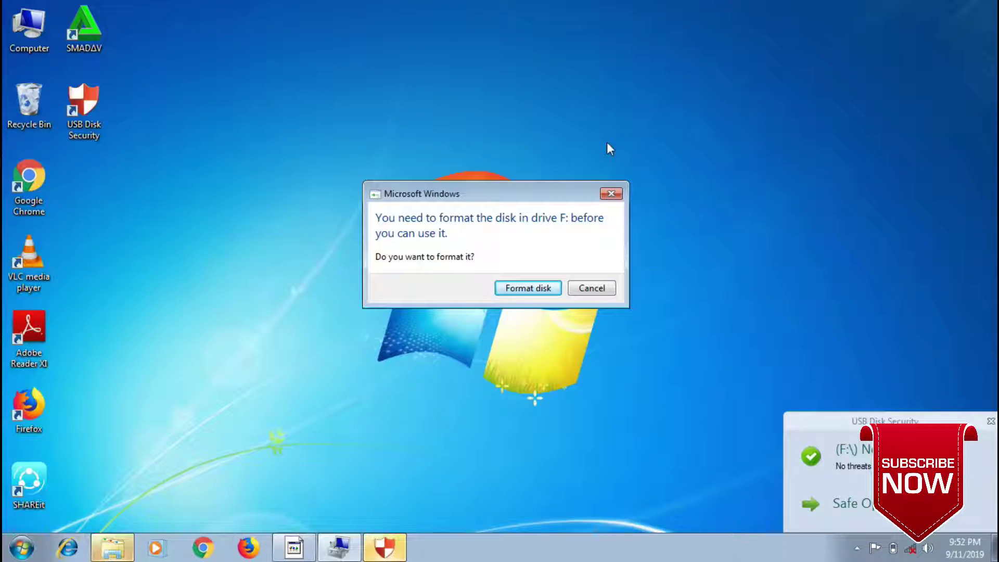
pyautogui.click(612, 190)
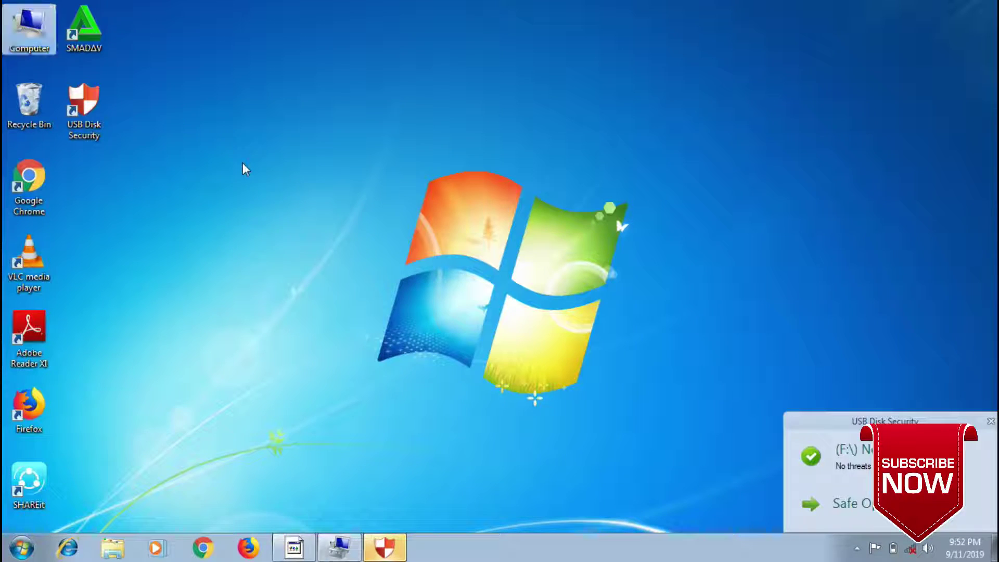
pyautogui.doubleClick(12, 36)
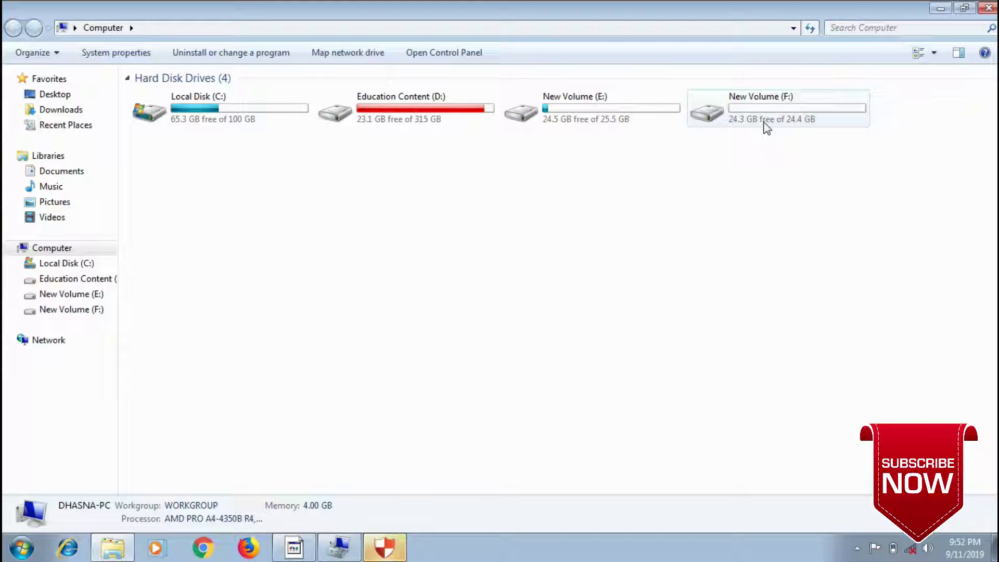
pyautogui.click(987, 7)
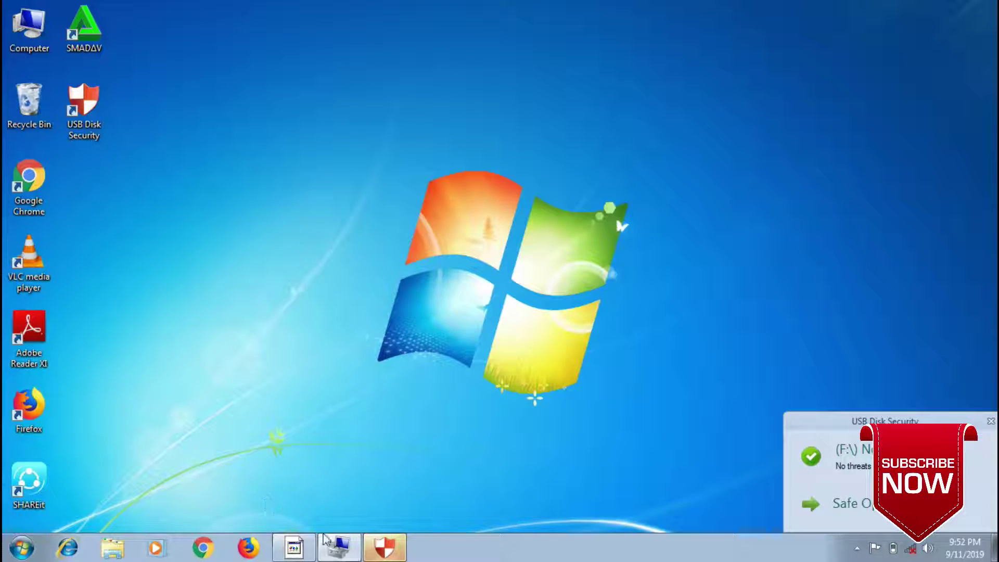
# - Bring Computer Management back up maximized and dismiss the USB Disk Security notification
pyautogui.click(336, 546)
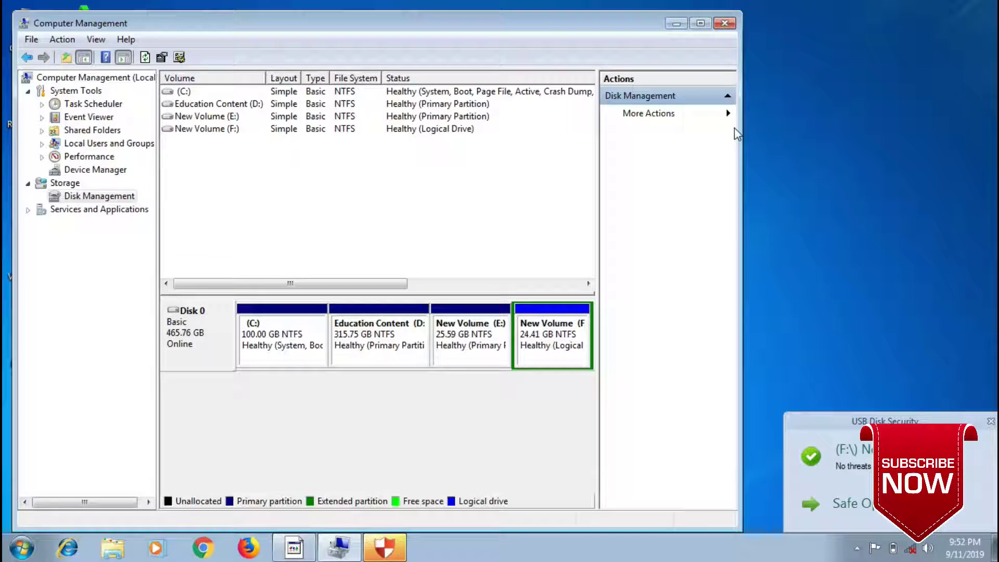
pyautogui.click(990, 422)
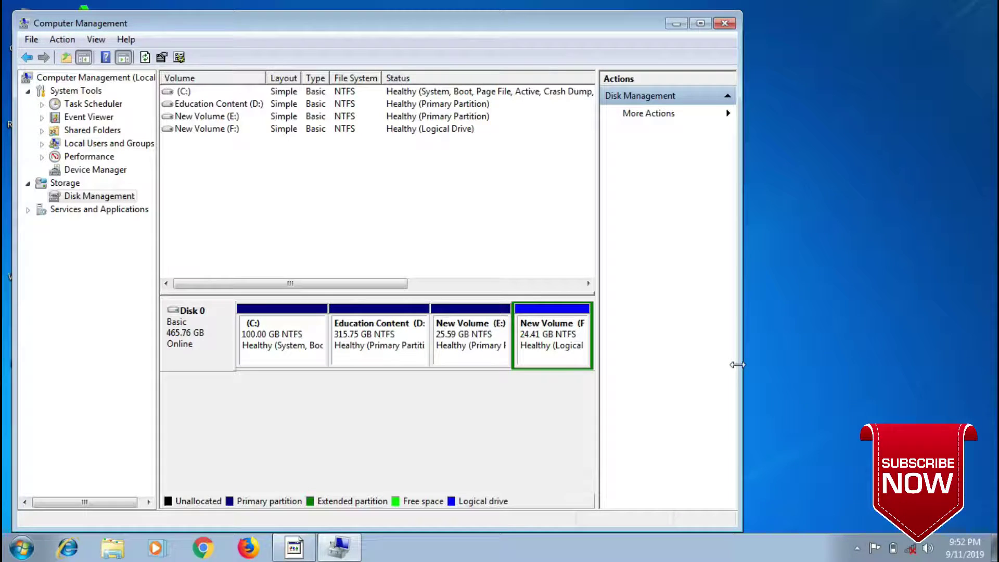
pyautogui.click(700, 24)
# - Shrink the New Volume (F:) logical drive by 10000 MB
pyautogui.click(753, 331)
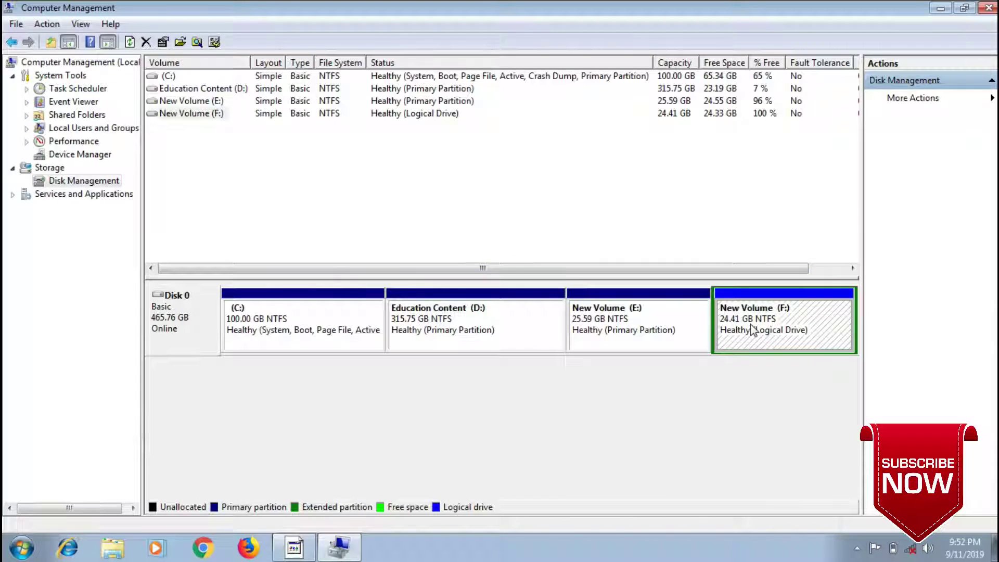
pyautogui.rightClick(751, 325)
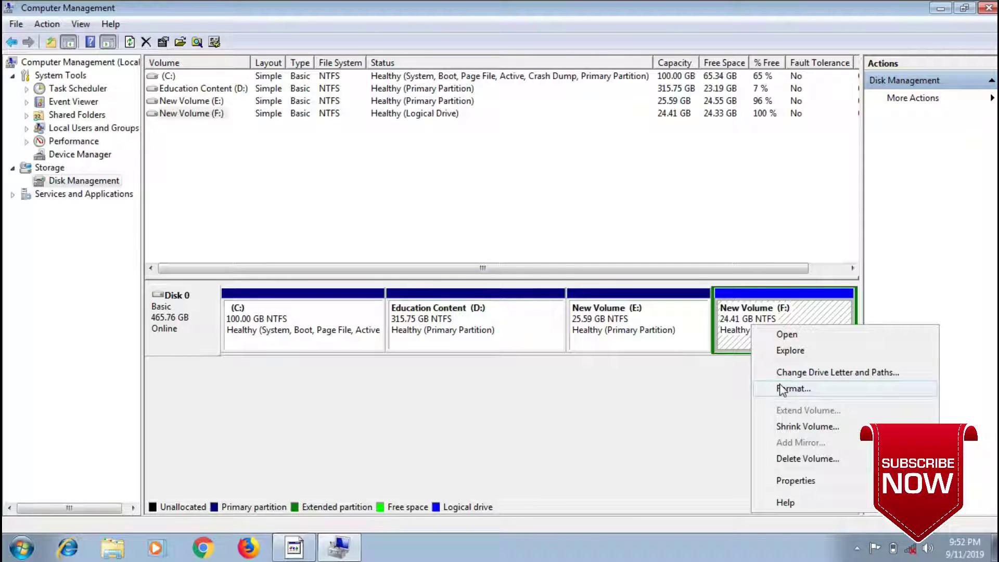
pyautogui.click(784, 427)
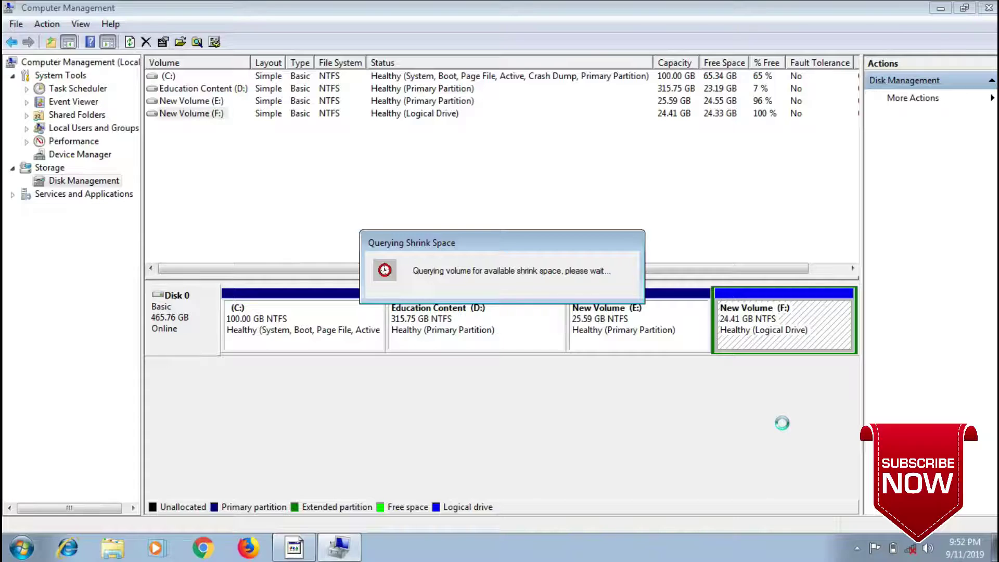
pyautogui.press('BackSpace')
pyautogui.write('1')
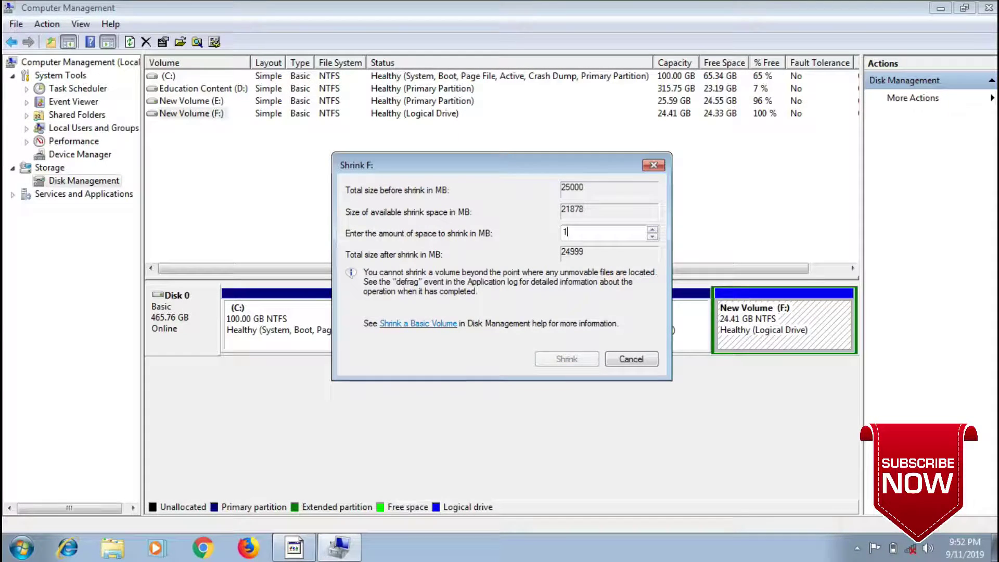
pyautogui.write('0000')
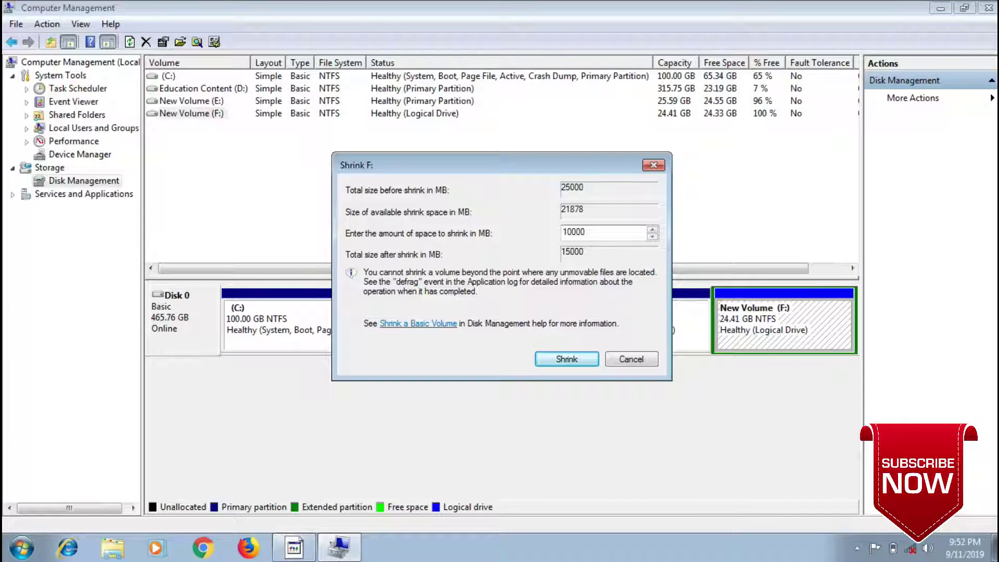
pyautogui.click(567, 359)
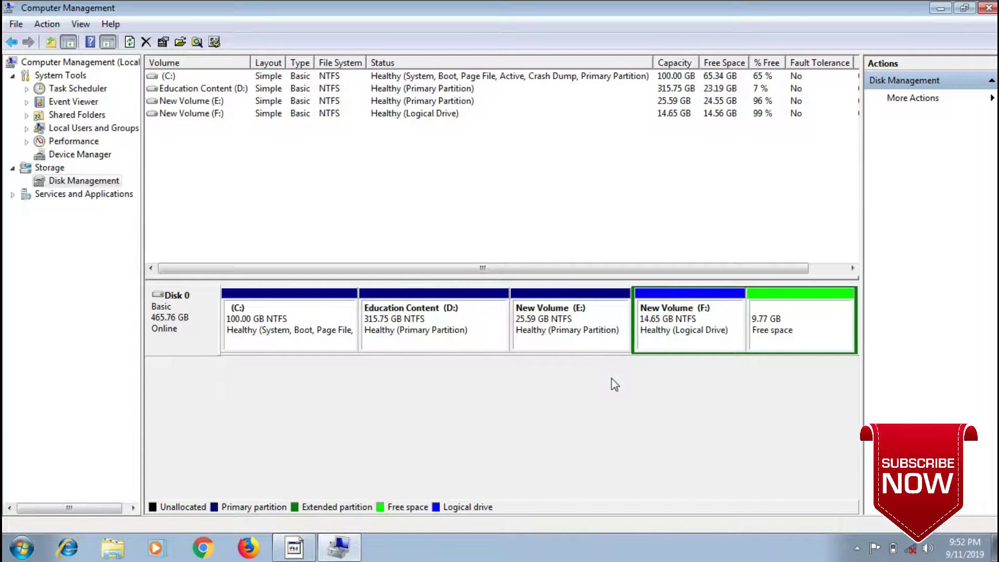
# - Create a 9999 MB NTFS simple volume with drive letter G: in the free space beside drive F:
pyautogui.click(774, 322)
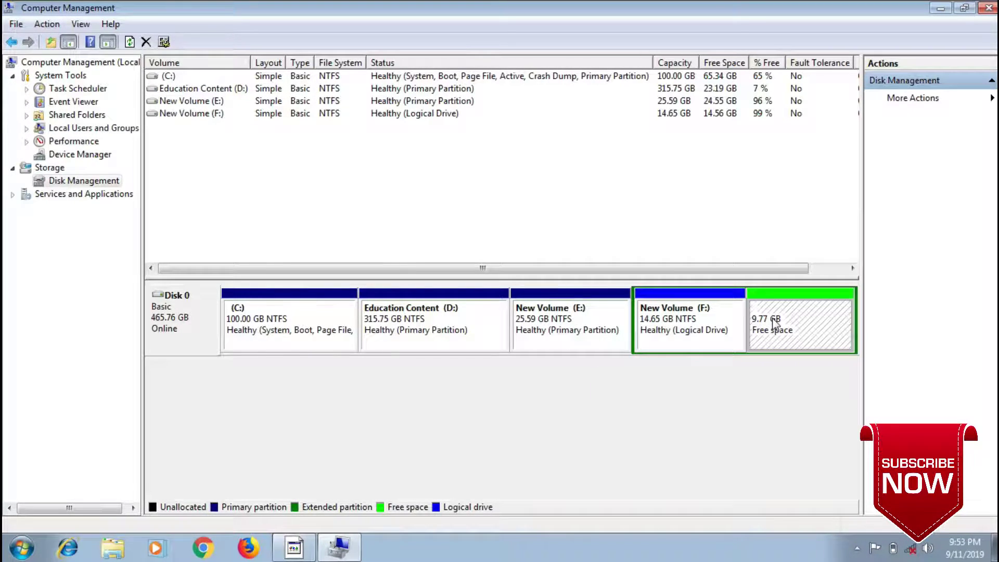
pyautogui.rightClick(774, 323)
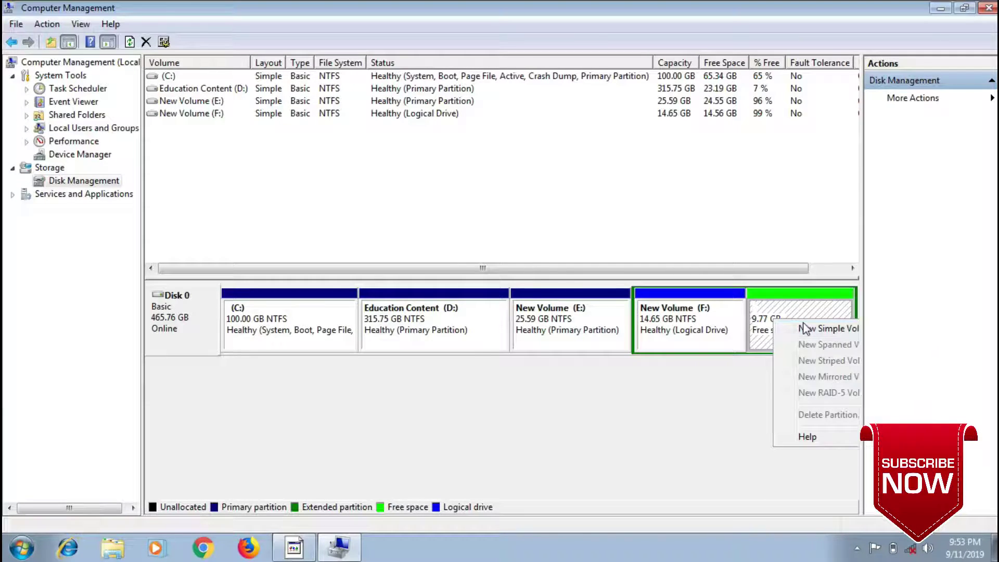
pyautogui.click(798, 327)
pyautogui.click(428, 338)
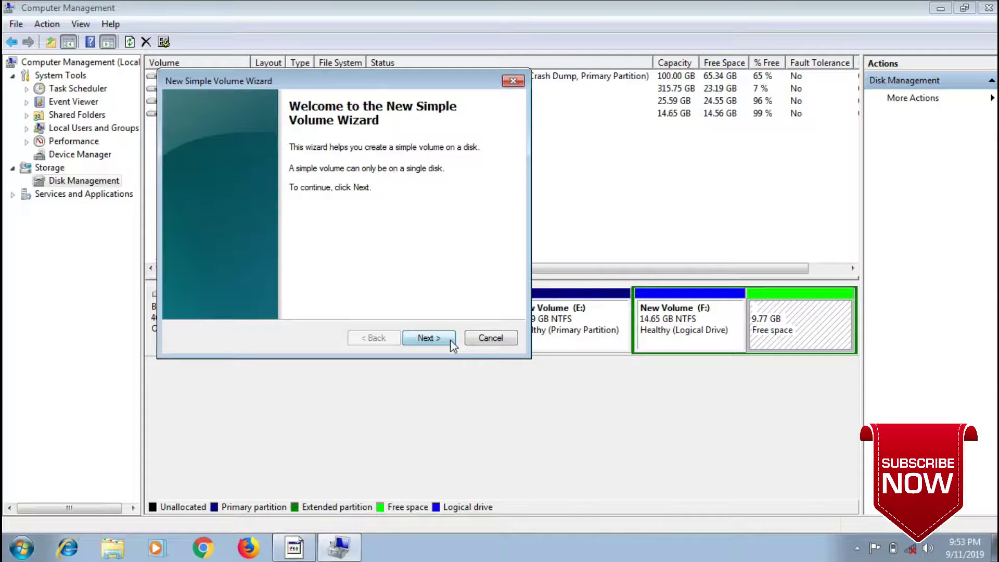
pyautogui.write('5000')
pyautogui.click(428, 338)
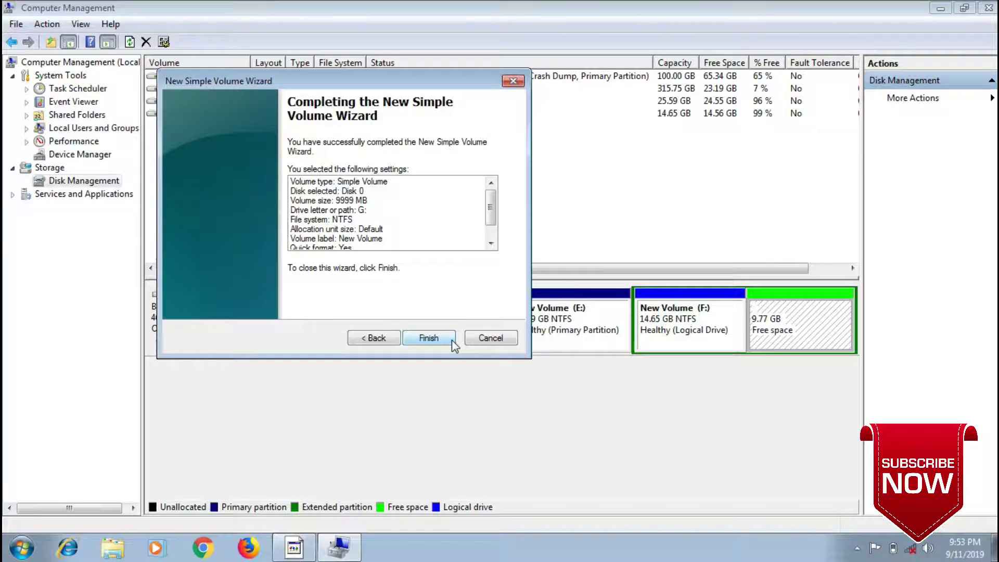
pyautogui.click(429, 338)
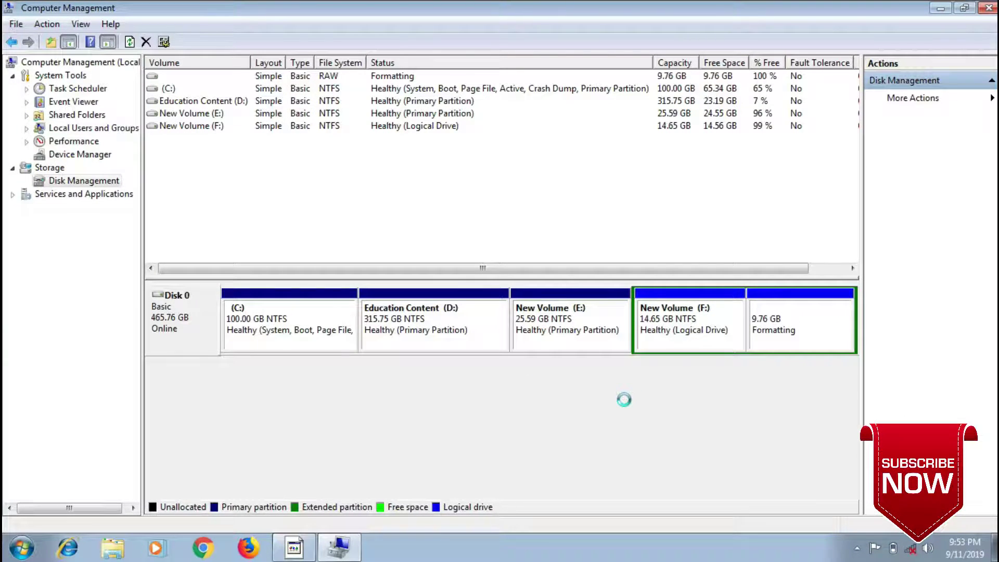
pyautogui.click(671, 331)
pyautogui.rightClick(625, 331)
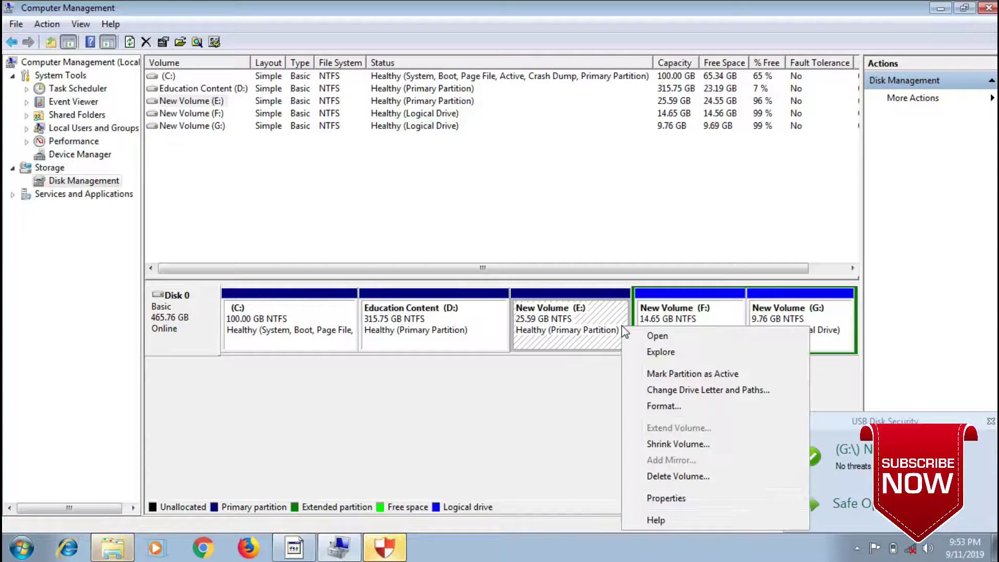
pyautogui.click(572, 366)
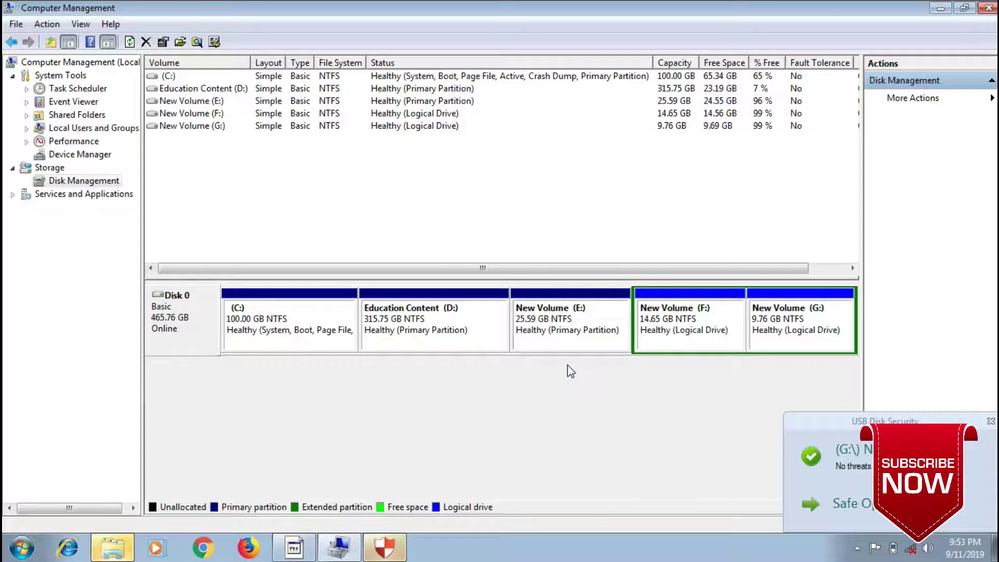
# - Minimize Computer Management, dismiss the AutoPlay prompt for G:, and inspect the Computer window's drives and the contents of F:
pyautogui.click(939, 8)
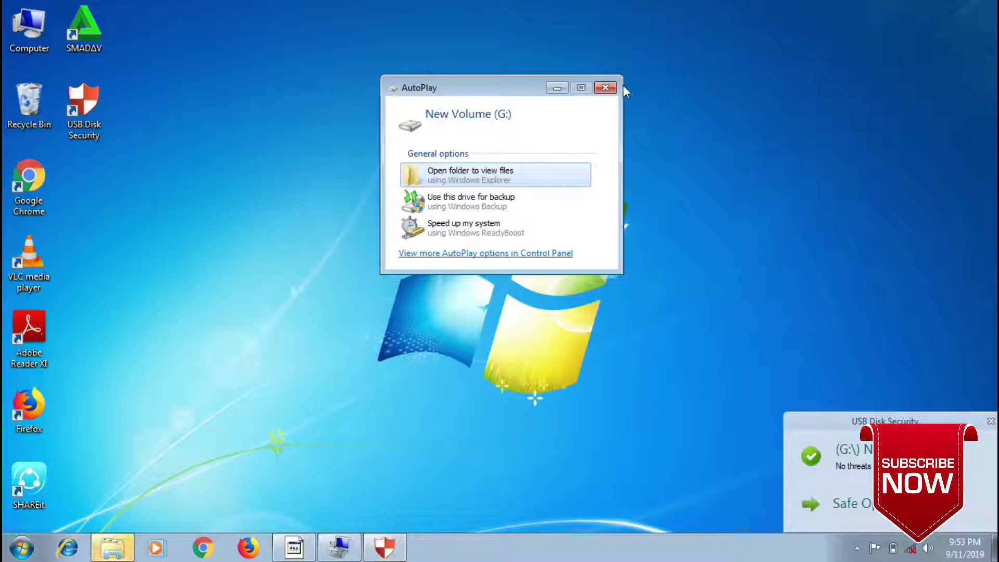
pyautogui.click(605, 87)
pyautogui.doubleClick(7, 30)
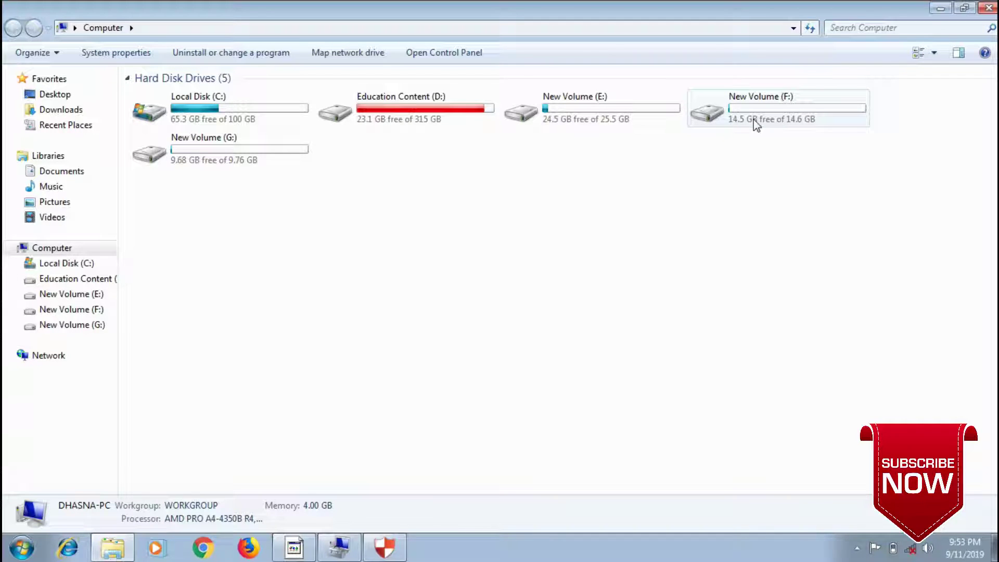
pyautogui.doubleClick(741, 128)
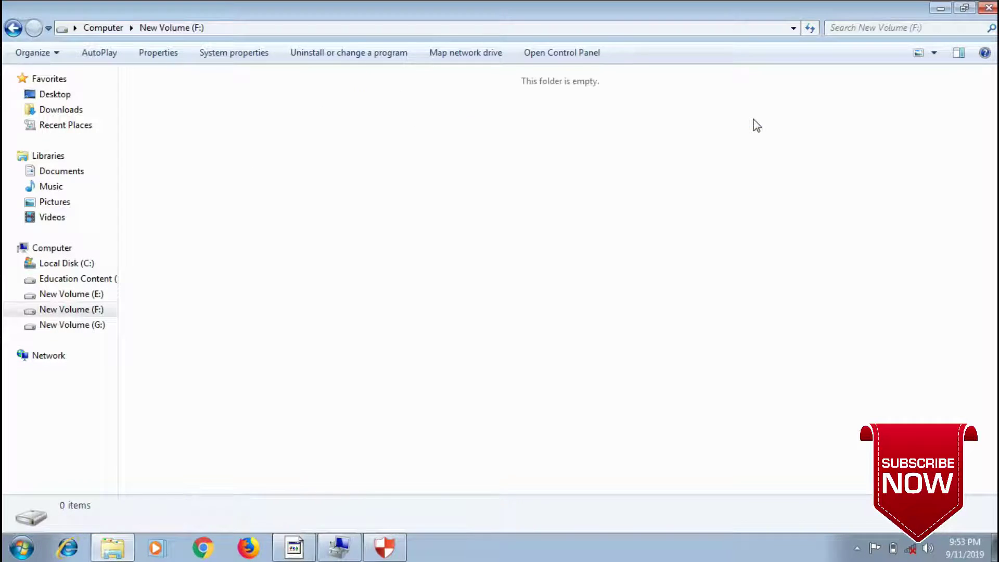
pyautogui.click(13, 28)
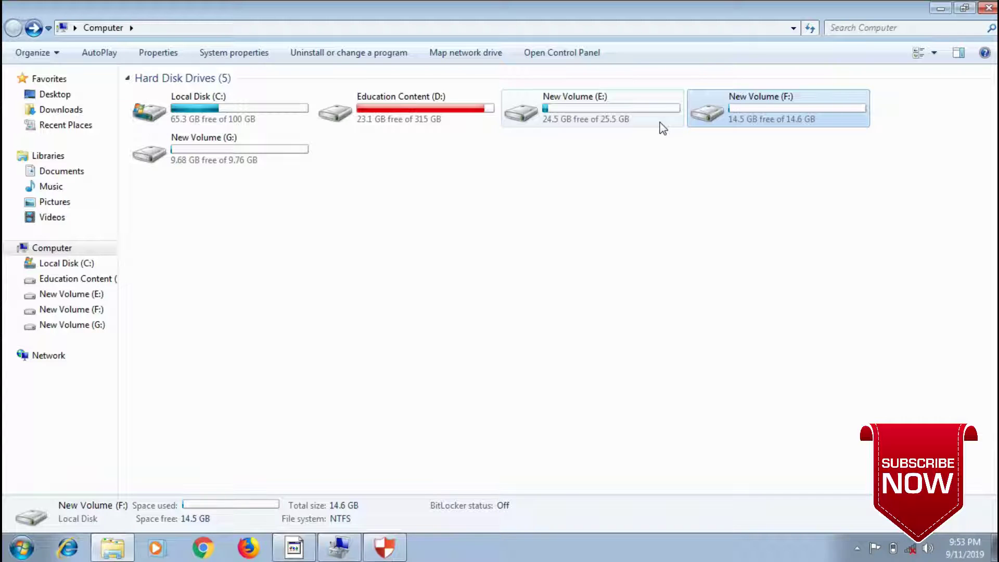
# - Inspect the contents of New Volume (E:) and its Grand Thief Auto Vice City folder, returning to the Computer view
pyautogui.doubleClick(648, 127)
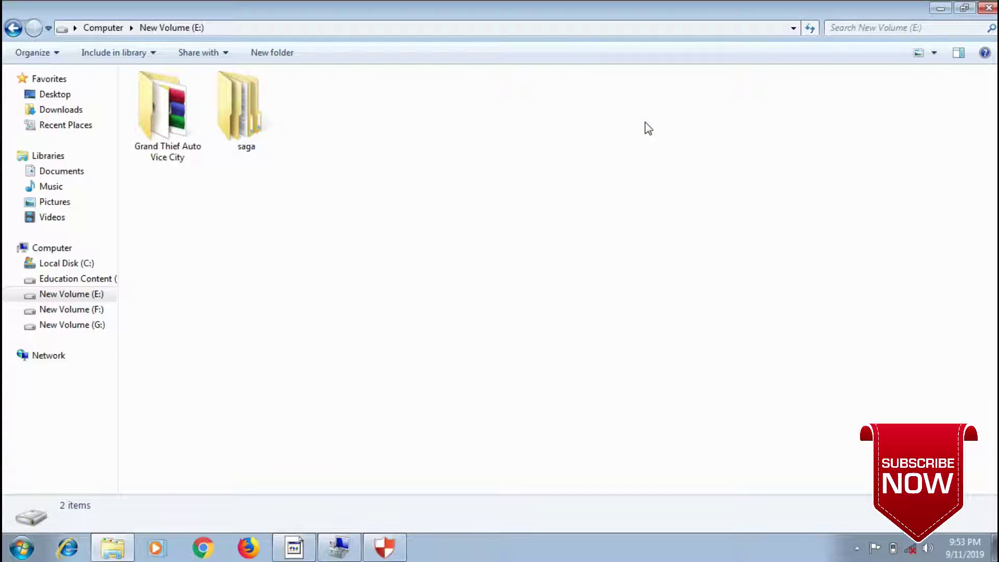
pyautogui.click(183, 127)
pyautogui.doubleClick(183, 127)
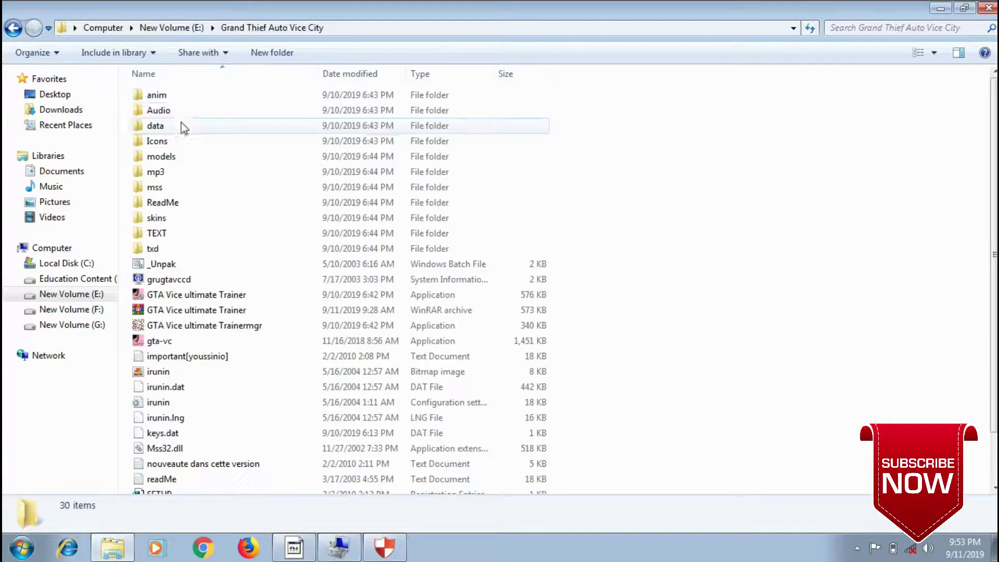
pyautogui.click(12, 29)
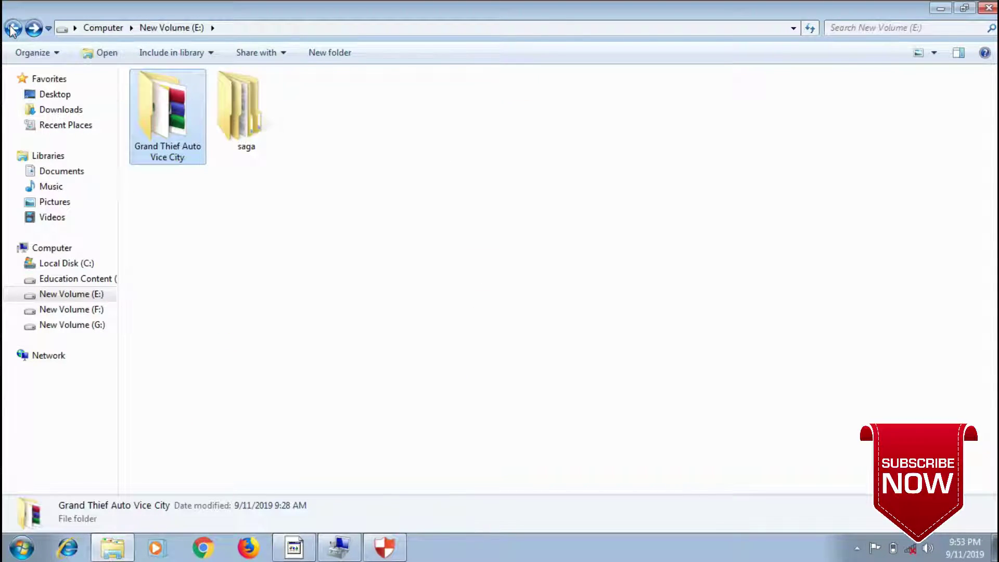
pyautogui.click(12, 29)
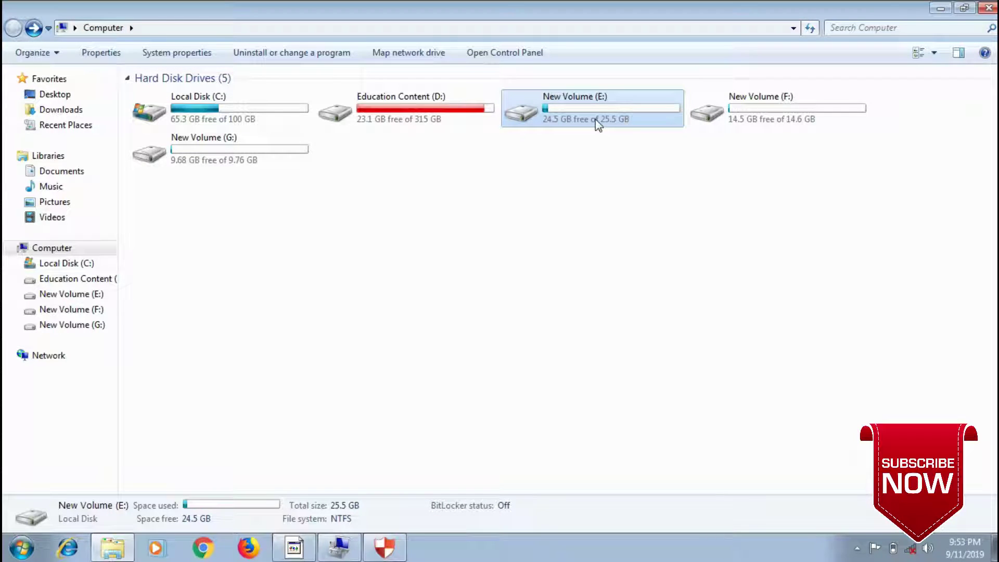
# - Copy the 2018_Ea_pondati_ne_dha_de Tamil album song video from Education Content (D:) to New Volume (F:)
pyautogui.doubleClick(484, 121)
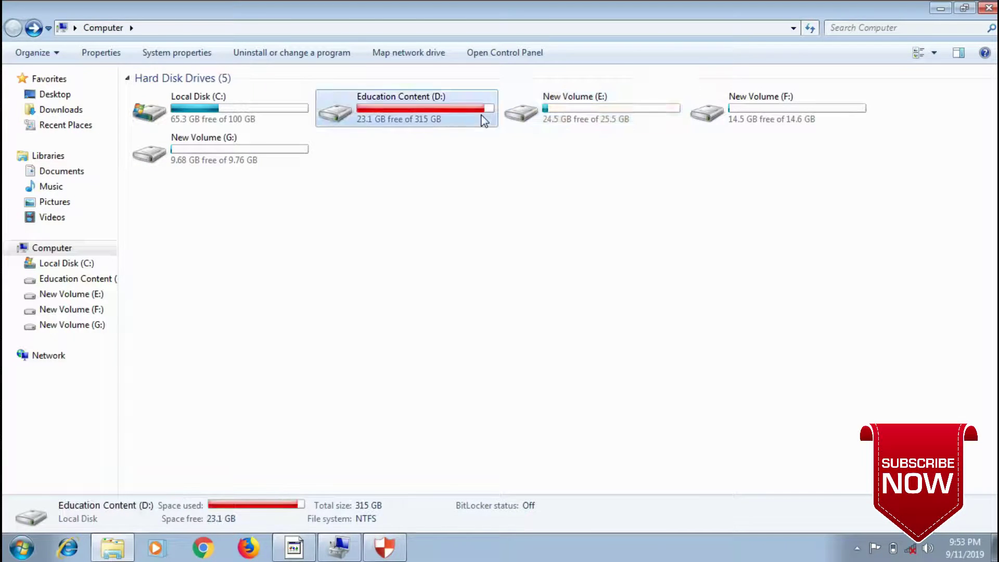
pyautogui.click(700, 145)
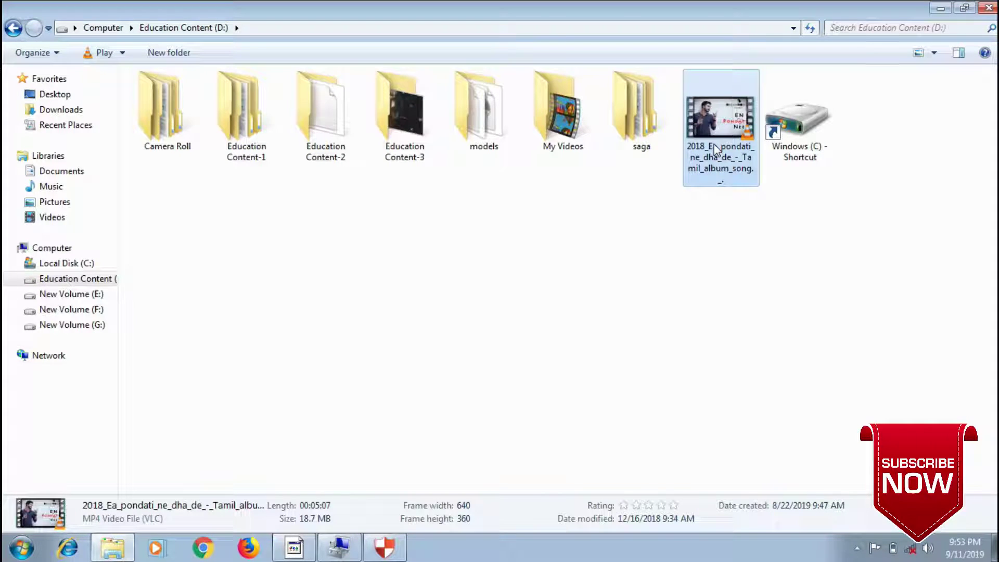
pyautogui.rightClick(716, 146)
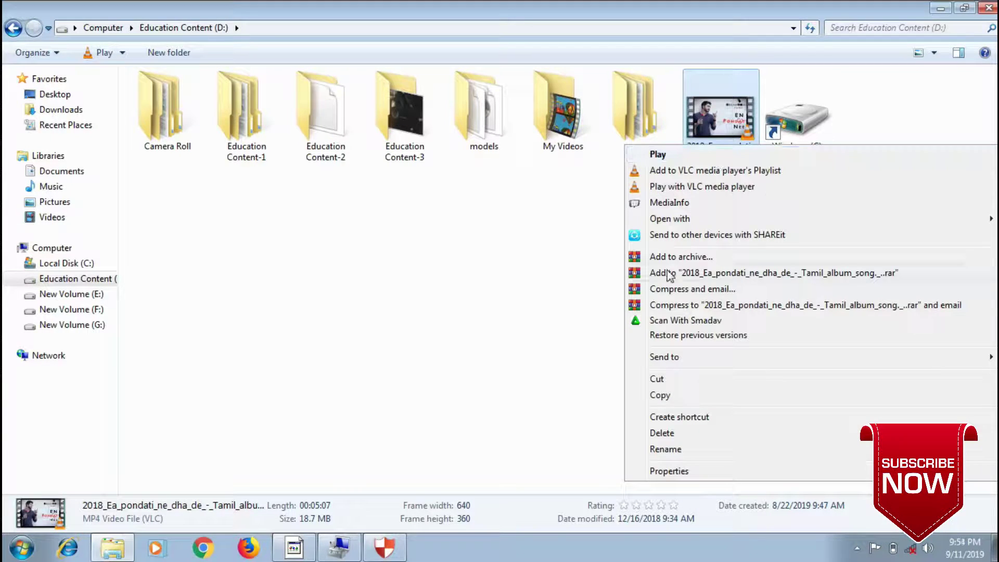
pyautogui.click(655, 395)
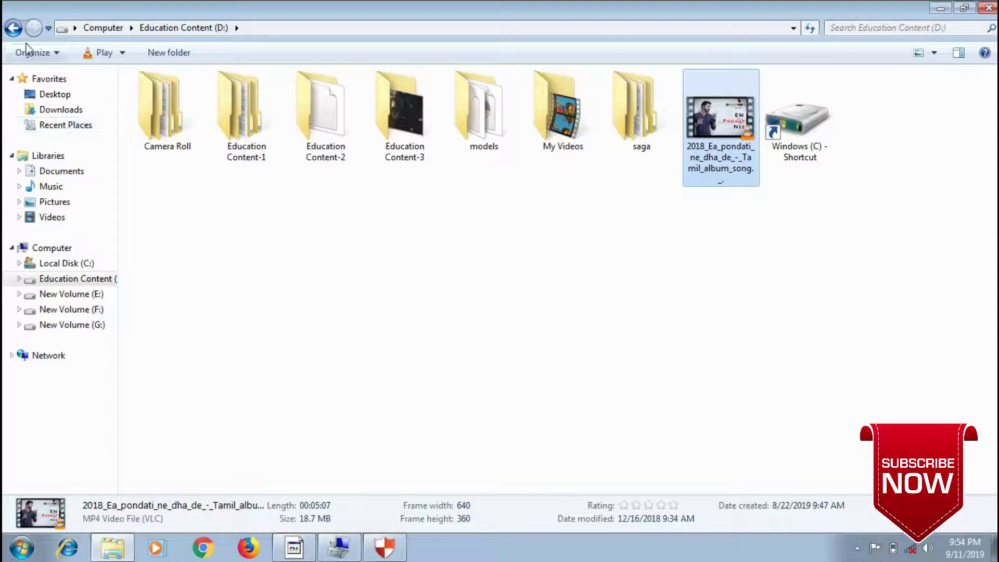
pyautogui.click(13, 28)
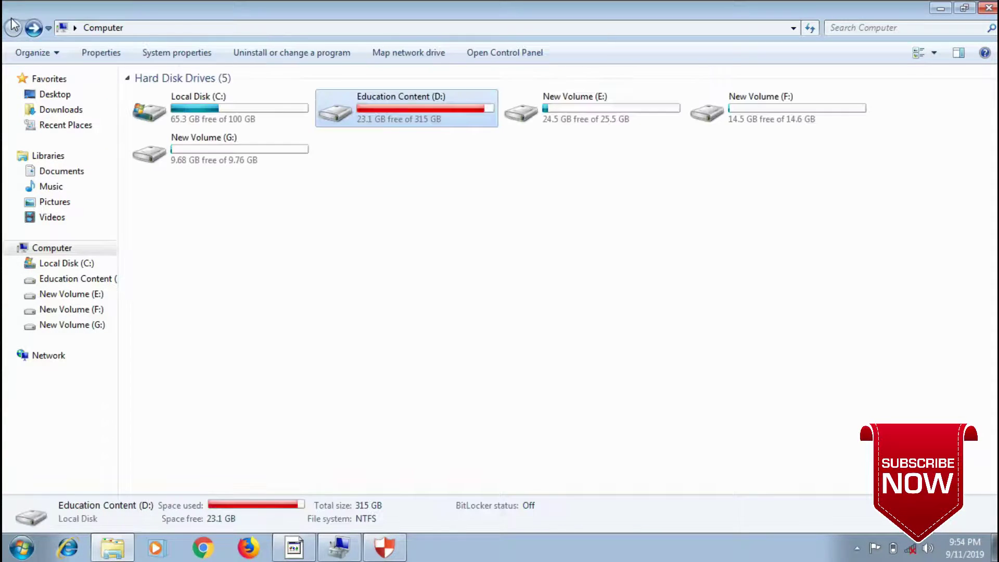
pyautogui.doubleClick(830, 109)
pyautogui.rightClick(609, 126)
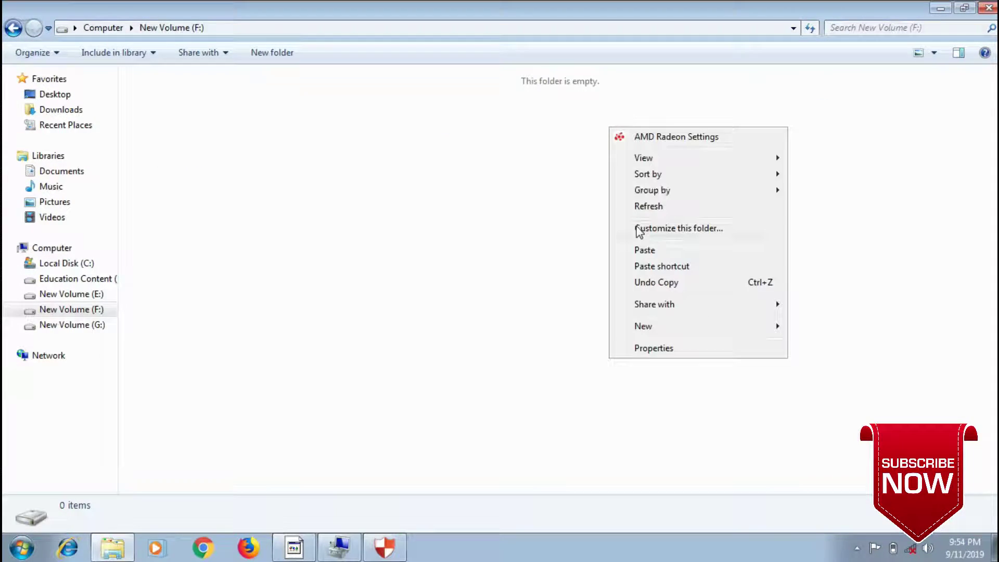
pyautogui.click(641, 249)
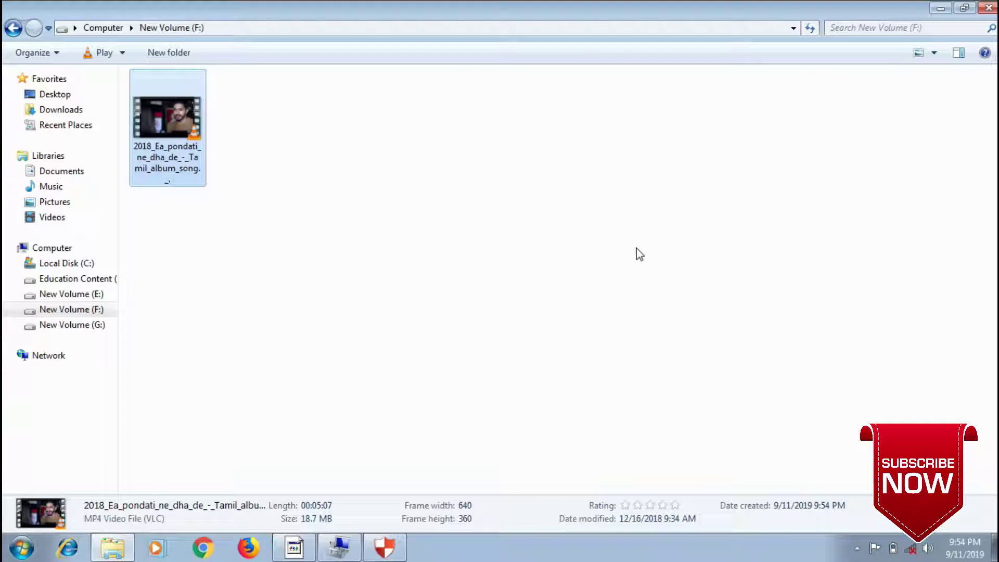
pyautogui.click(501, 214)
# - Recheck the copied video on drive F:, and close the Explorer window to return to Computer Management
pyautogui.click(10, 29)
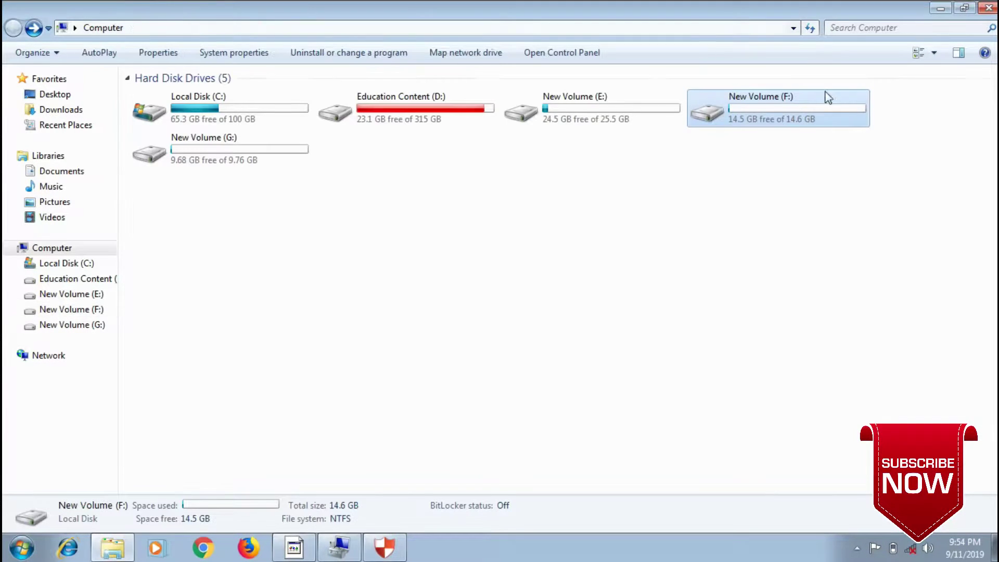
pyautogui.hotkey('alt', 'Right')
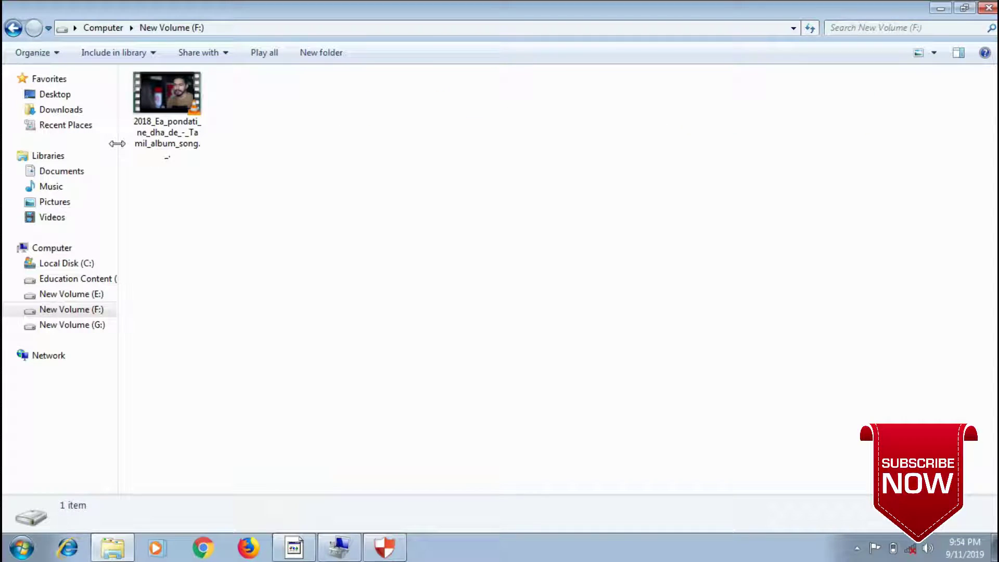
pyautogui.click(196, 126)
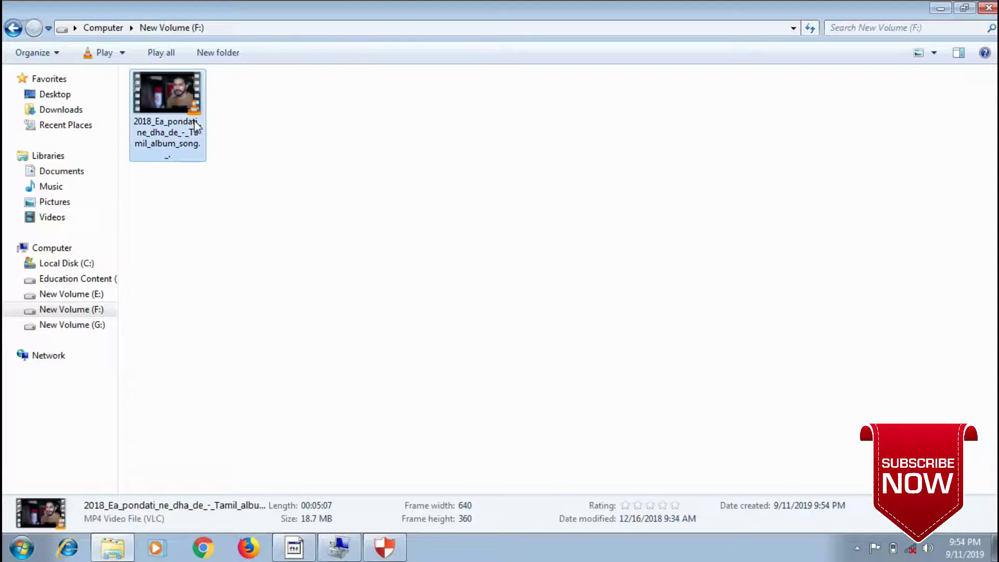
pyautogui.click(440, 216)
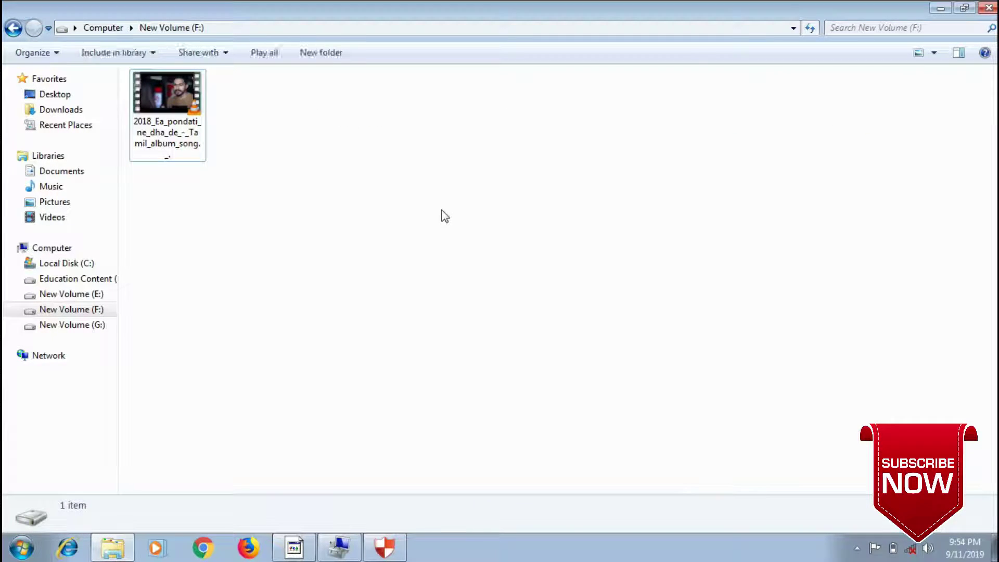
pyautogui.click(990, 7)
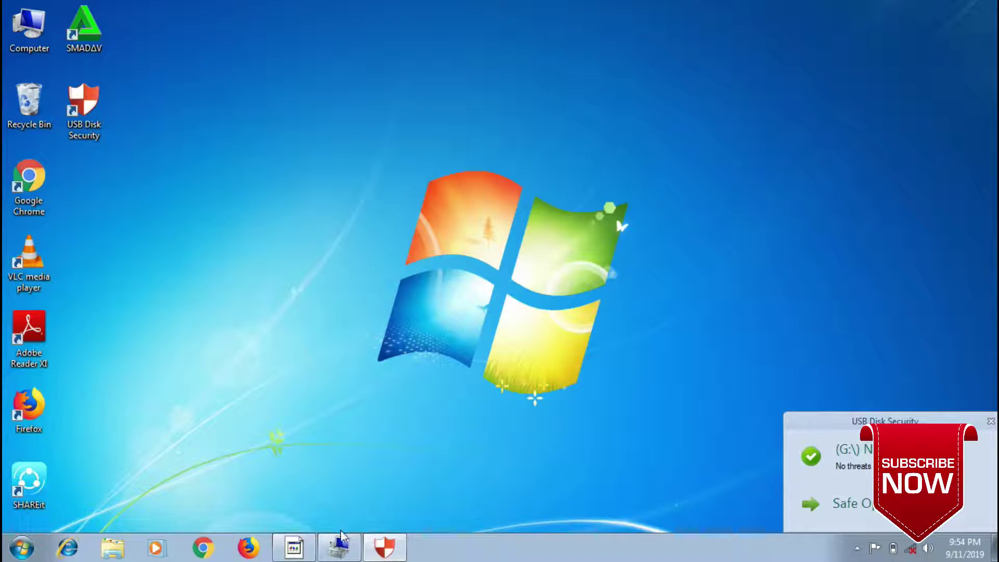
pyautogui.click(339, 550)
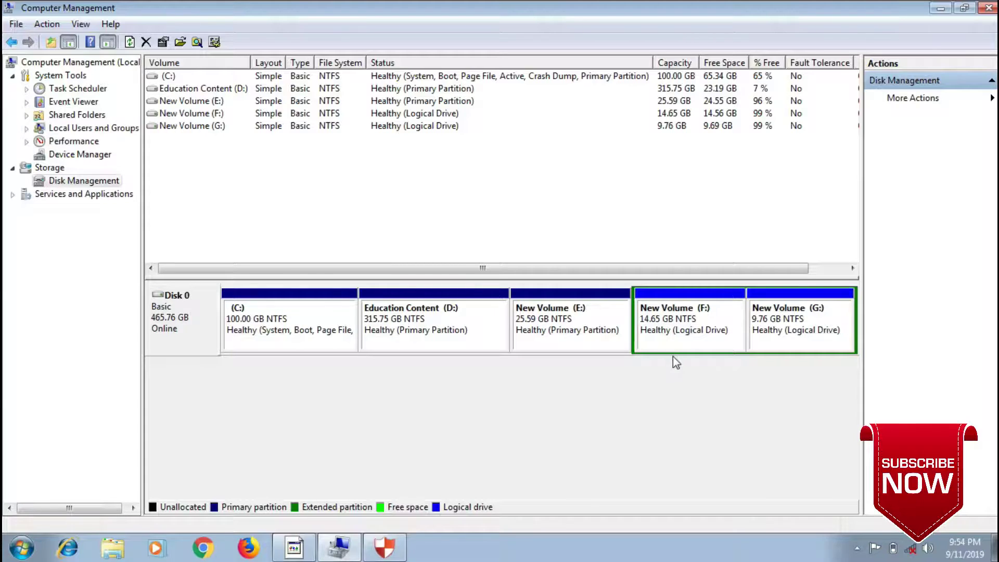
# - Examine which volume operations, such as extending or deleting, are offered for New Volume (E:) and New Volume (F:)
pyautogui.click(602, 319)
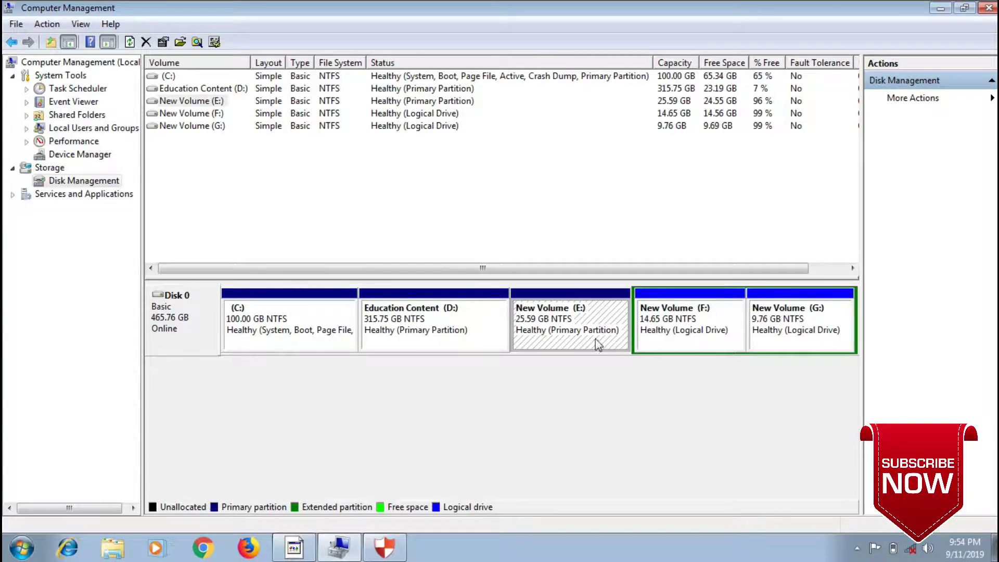
pyautogui.rightClick(596, 312)
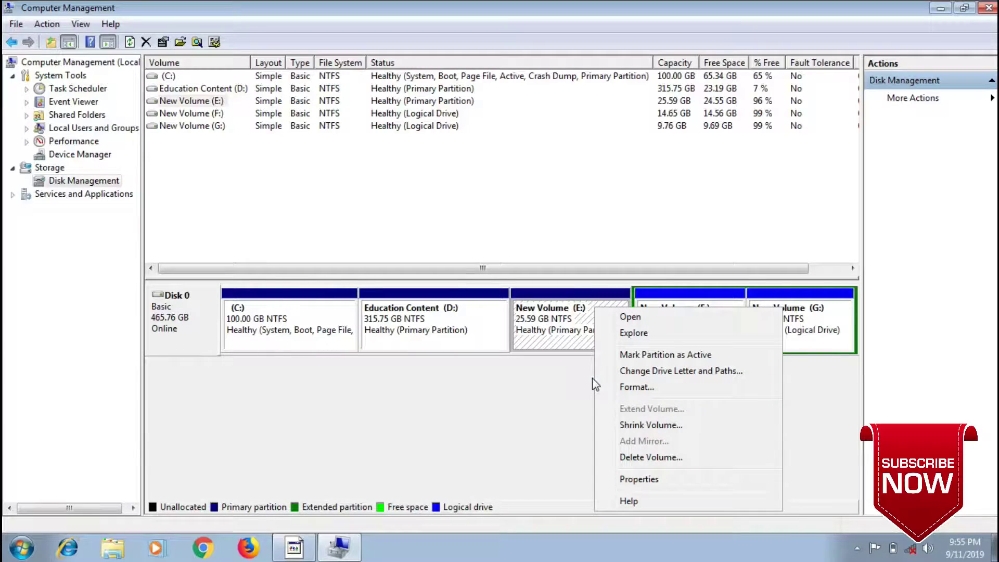
pyautogui.click(564, 371)
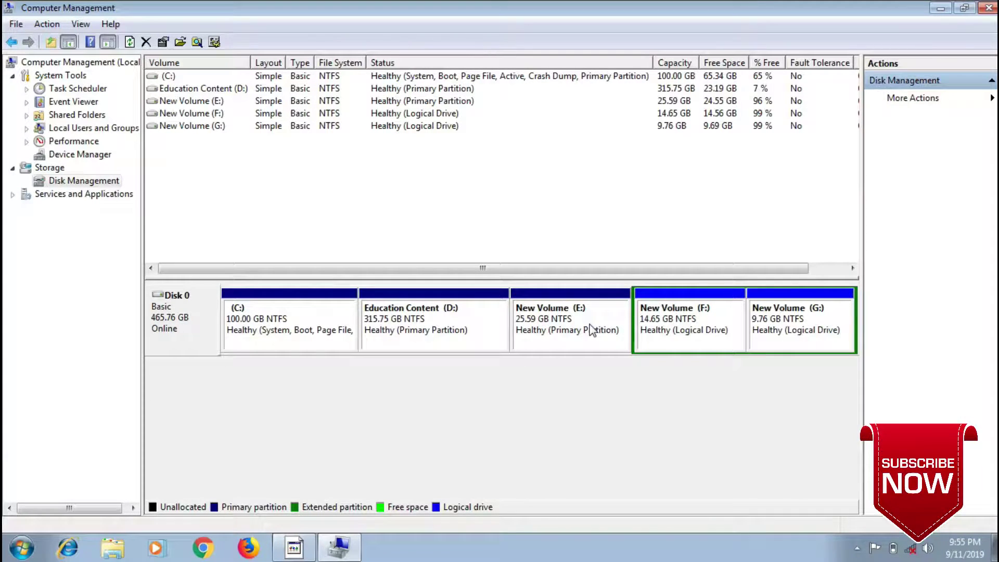
pyautogui.rightClick(654, 319)
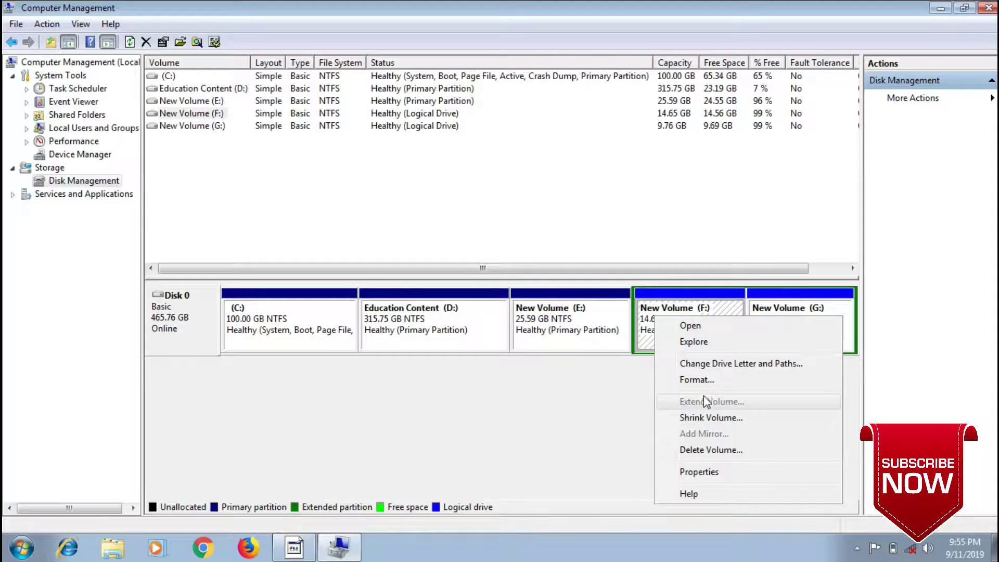
pyautogui.click(619, 390)
pyautogui.click(692, 314)
pyautogui.rightClick(692, 313)
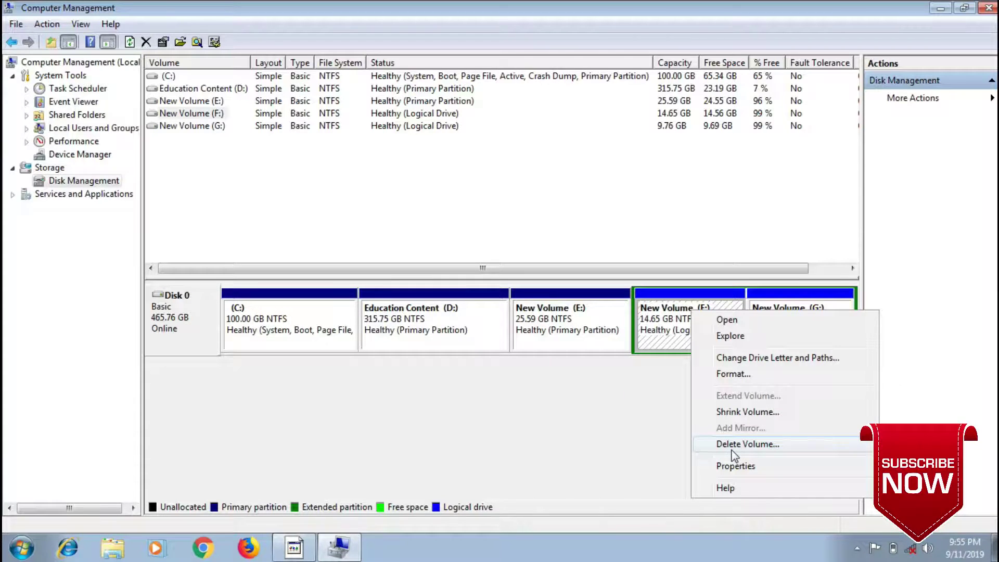
pyautogui.click(664, 414)
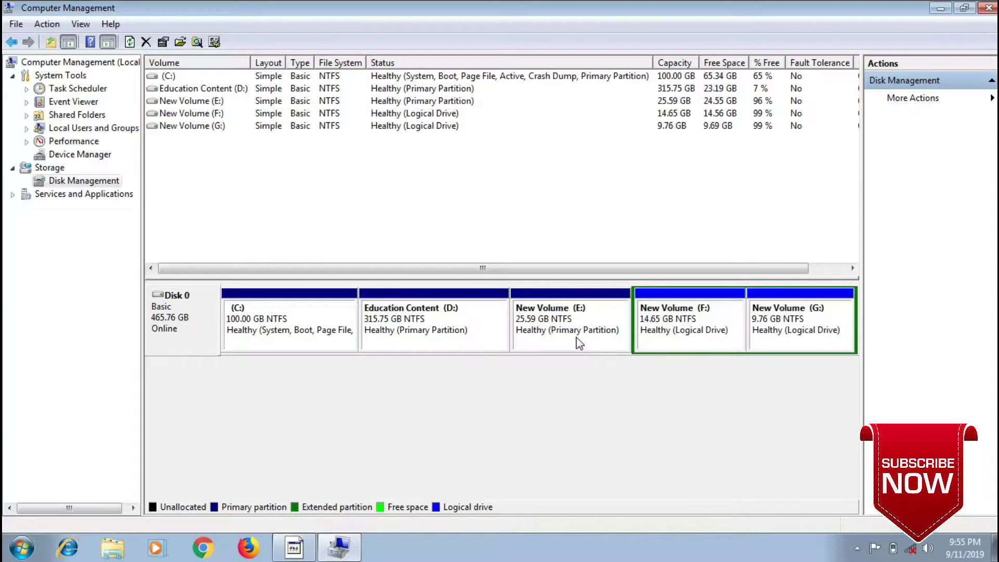
# - Delete the New Volume (F:) logical drive from Disk 0
pyautogui.click(674, 331)
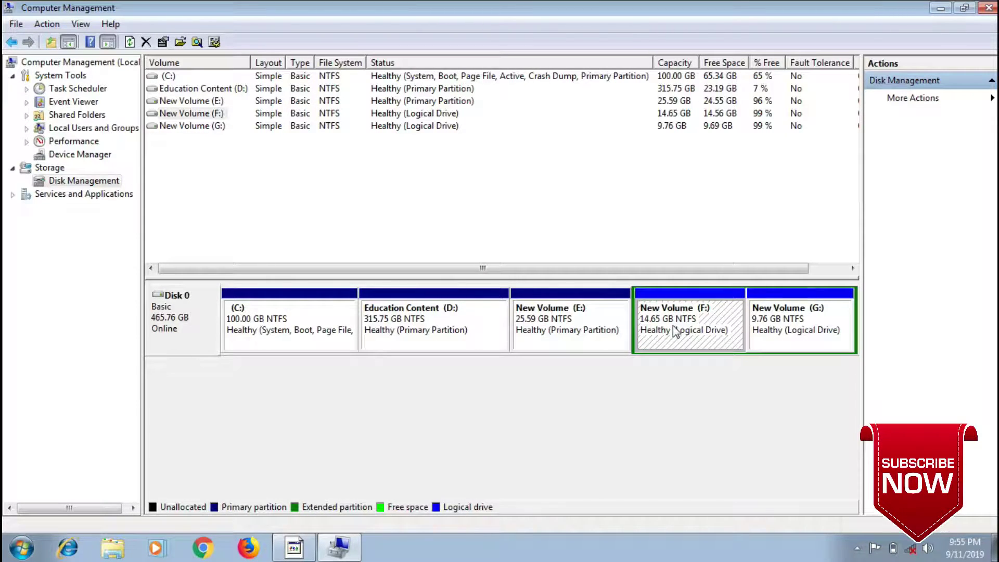
pyautogui.rightClick(675, 332)
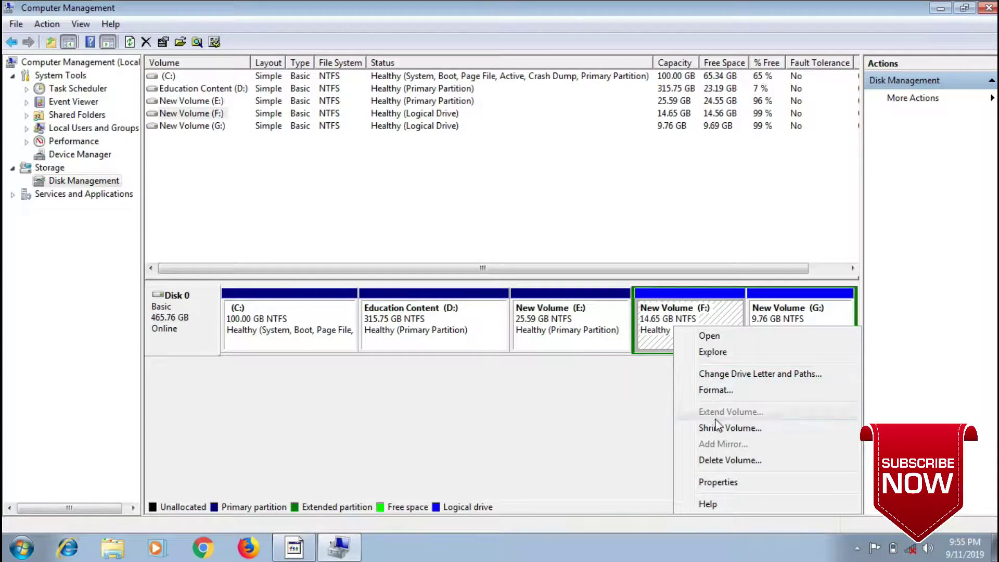
pyautogui.click(724, 461)
pyautogui.click(572, 327)
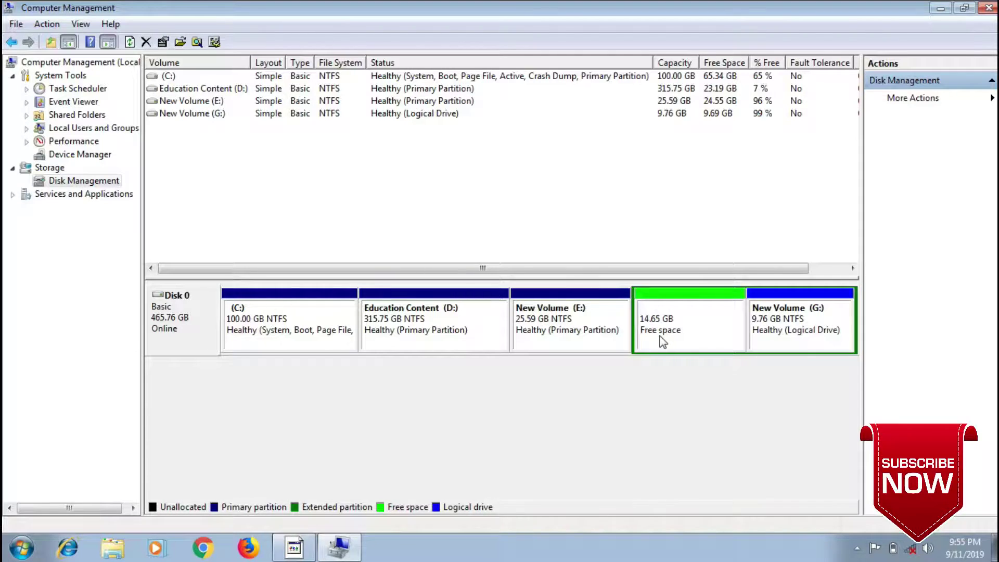
# - Examine whether New Volume (E:) can be extended and which volume types the free space beside it offers
pyautogui.click(610, 333)
pyautogui.rightClick(610, 333)
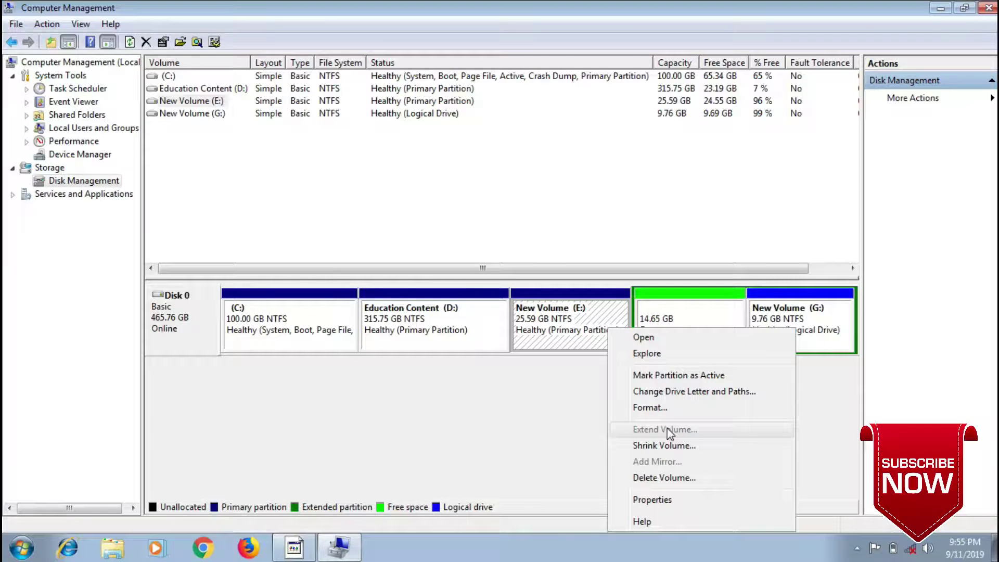
pyautogui.click(601, 421)
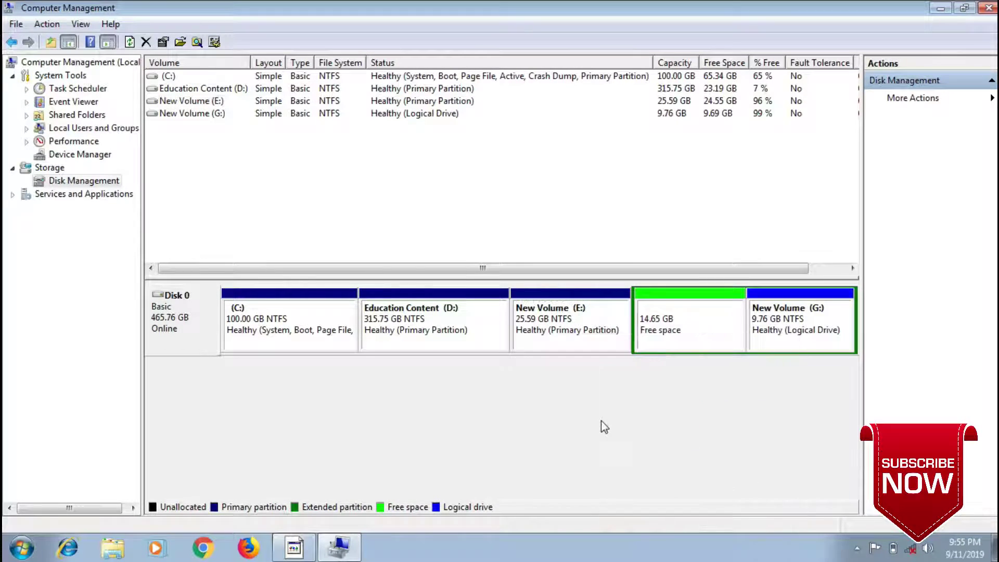
pyautogui.click(680, 311)
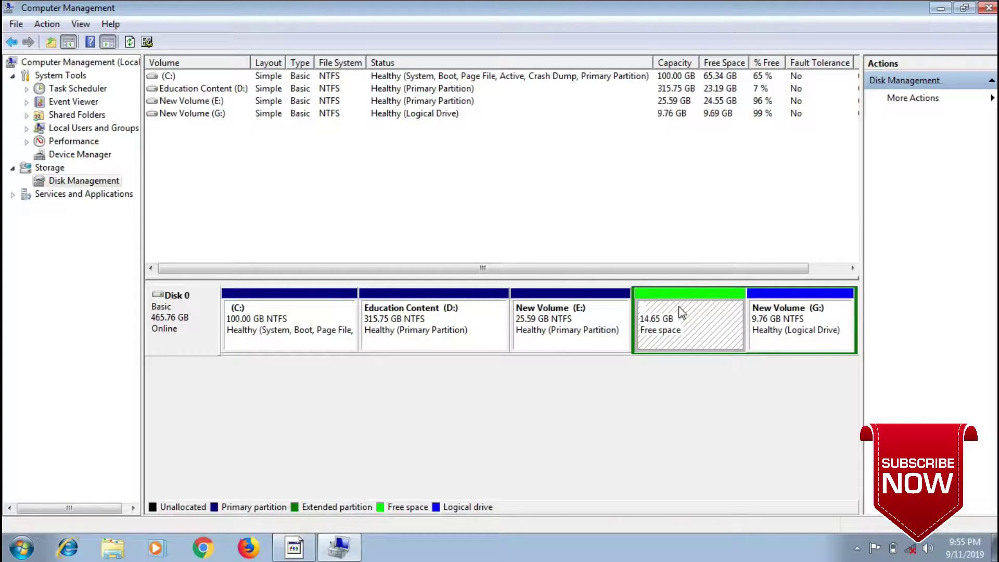
pyautogui.rightClick(682, 312)
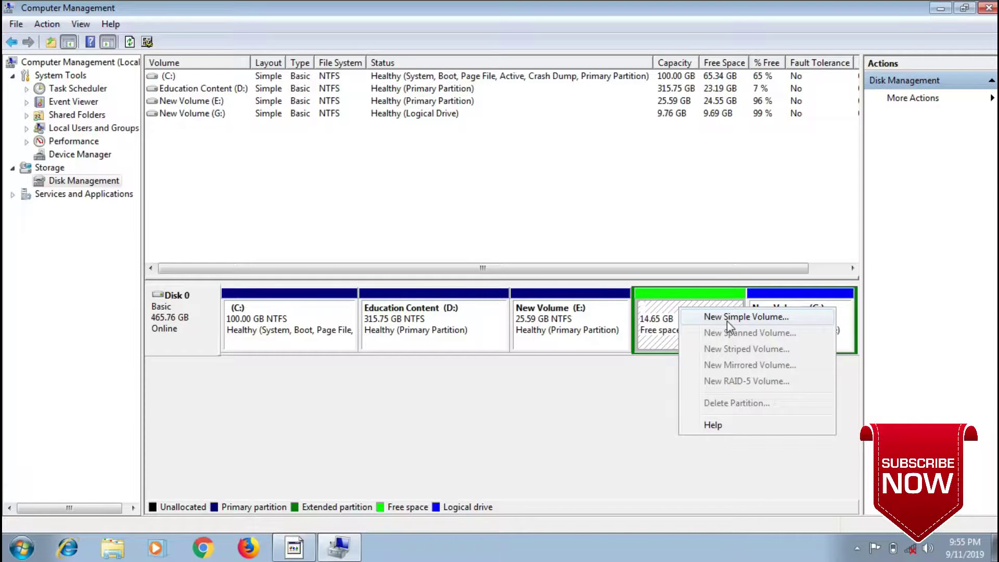
pyautogui.click(640, 380)
pyautogui.click(591, 338)
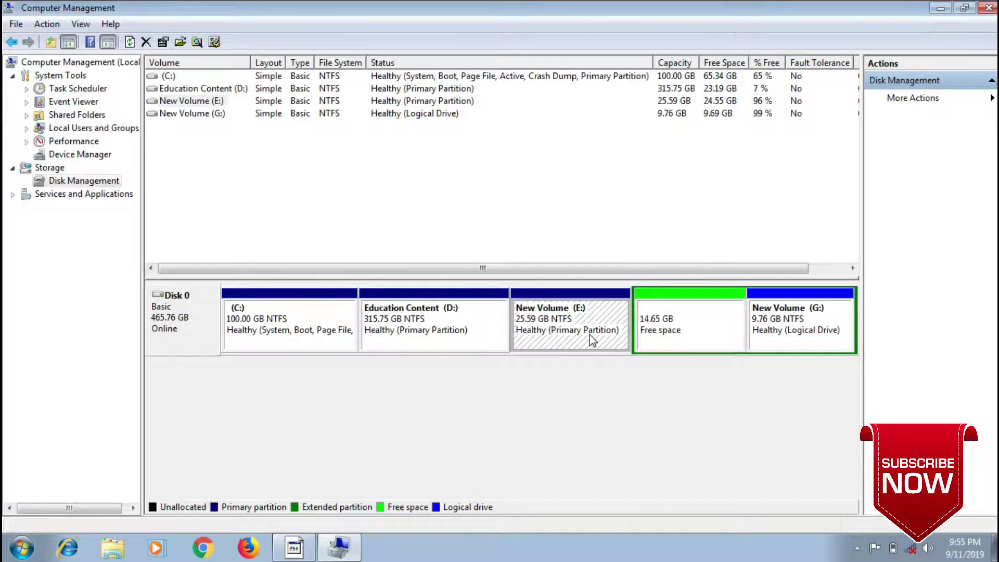
pyautogui.rightClick(590, 337)
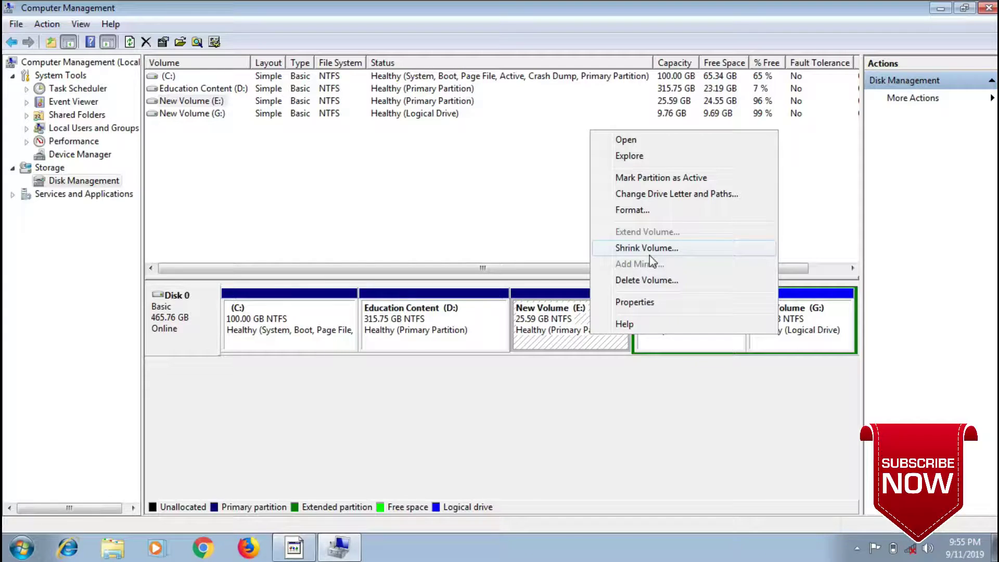
# - Create a 15001 MB NTFS simple volume with drive letter F: in the free space between E: and G:
pyautogui.click(679, 346)
pyautogui.rightClick(676, 345)
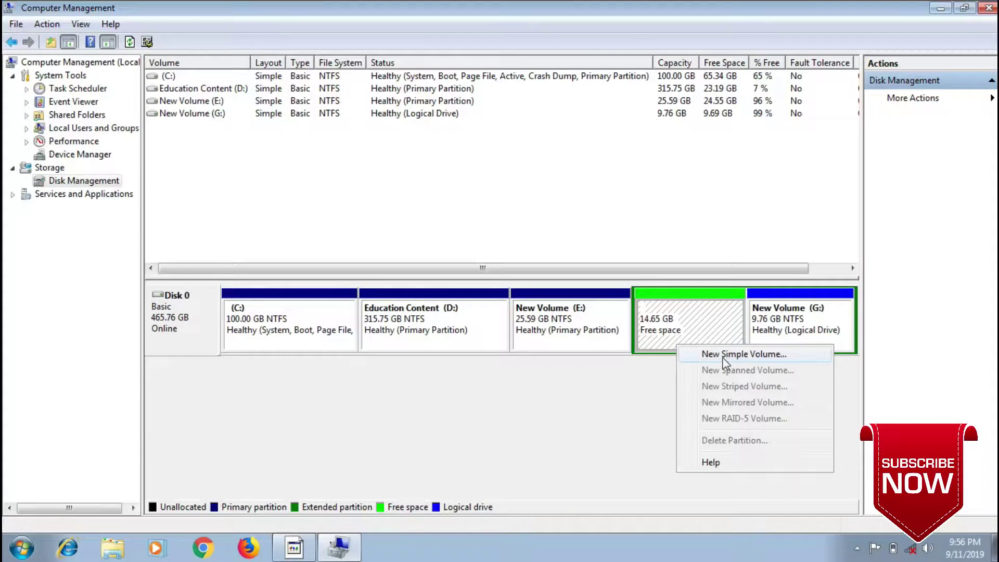
pyautogui.click(724, 355)
pyautogui.click(440, 339)
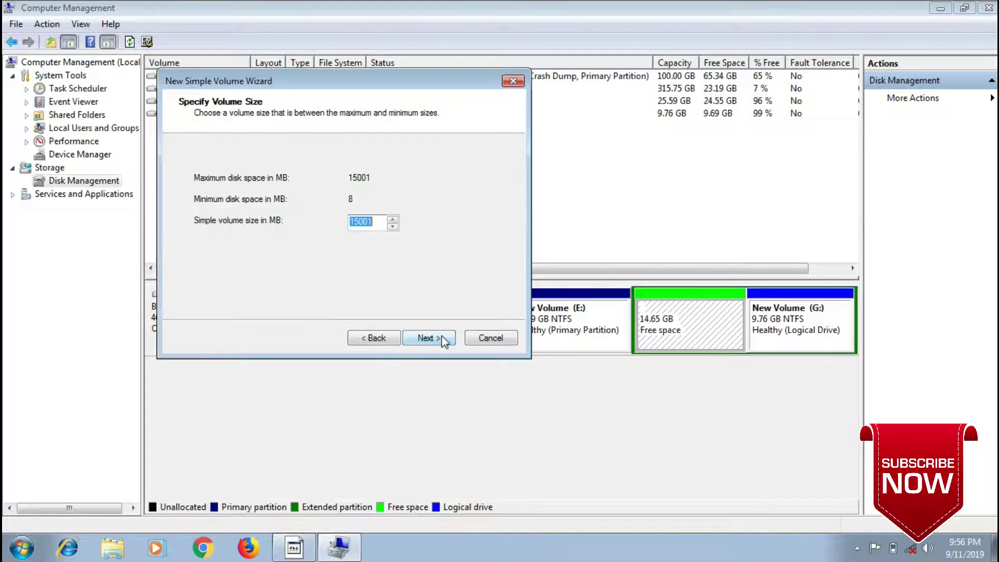
pyautogui.click(441, 339)
pyautogui.click(442, 340)
pyautogui.click(442, 339)
pyautogui.click(442, 340)
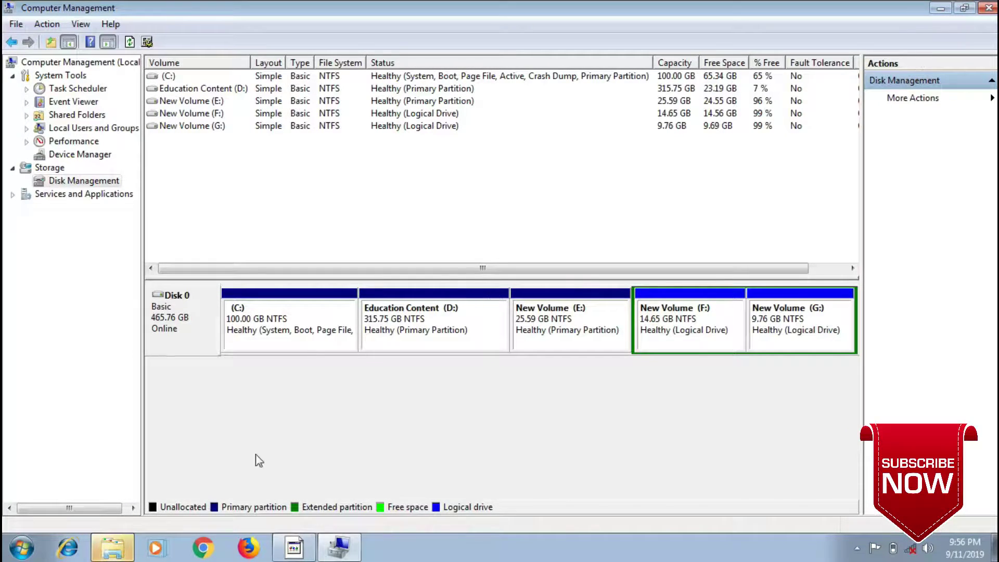
# - Check the hard drives listed in Computer and view the contents of New Volume (F:) and New Volume (E:)
pyautogui.click(941, 9)
pyautogui.click(604, 89)
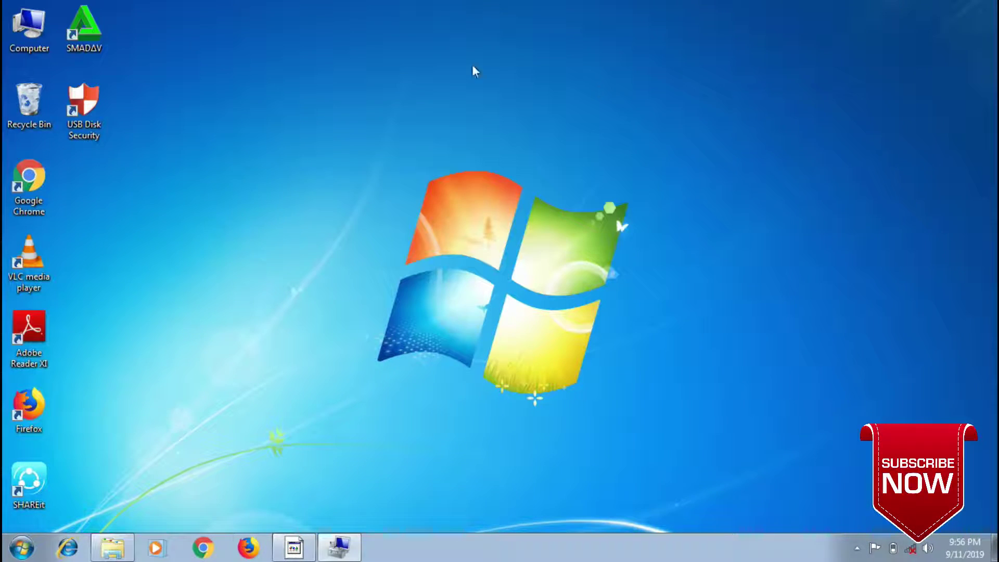
pyautogui.doubleClick(32, 25)
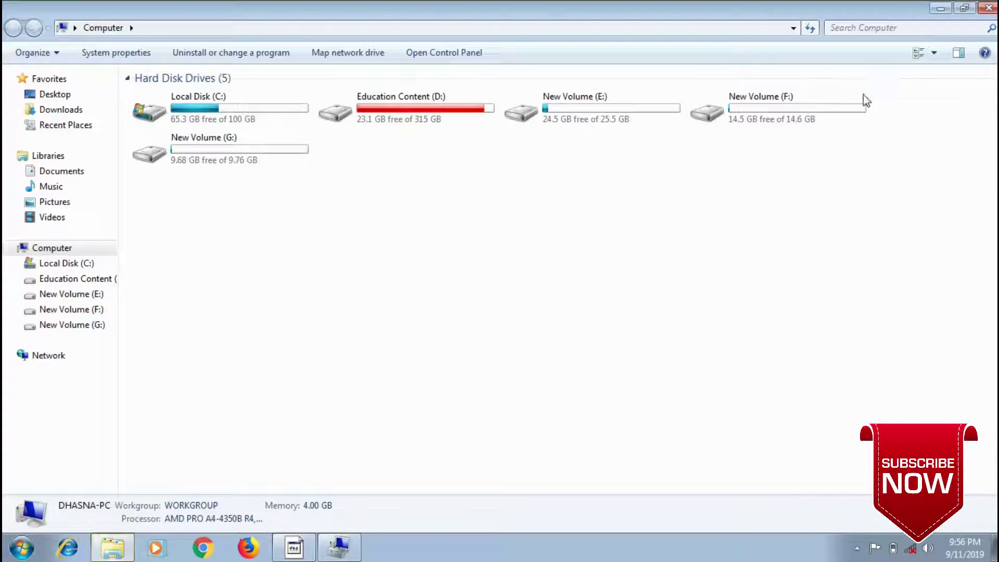
pyautogui.doubleClick(840, 101)
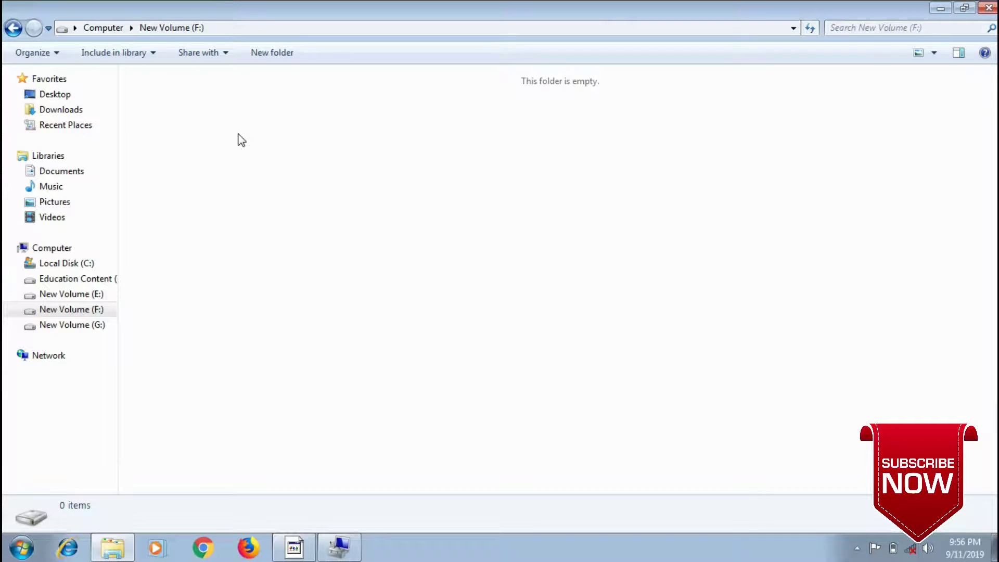
pyautogui.click(14, 31)
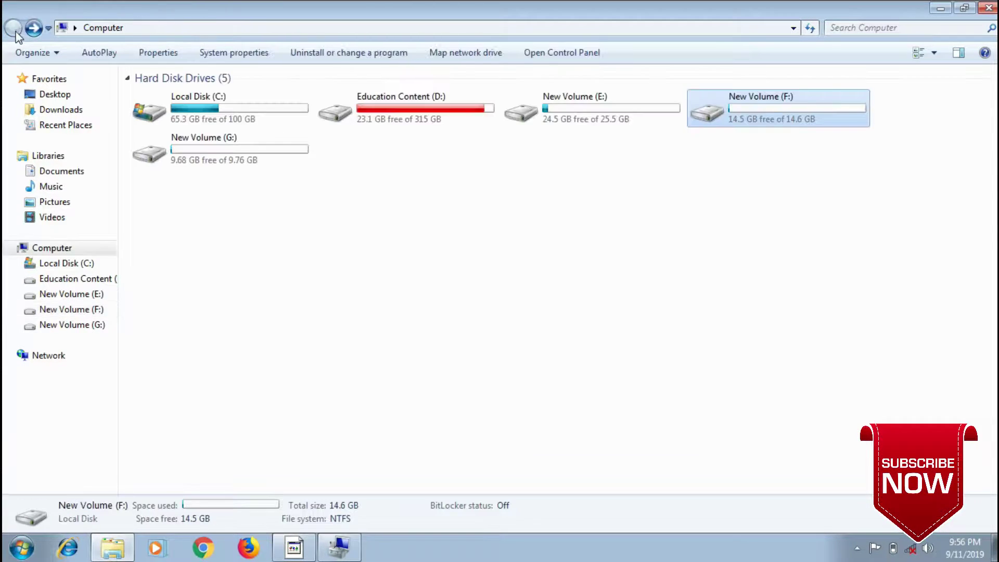
pyautogui.doubleClick(625, 120)
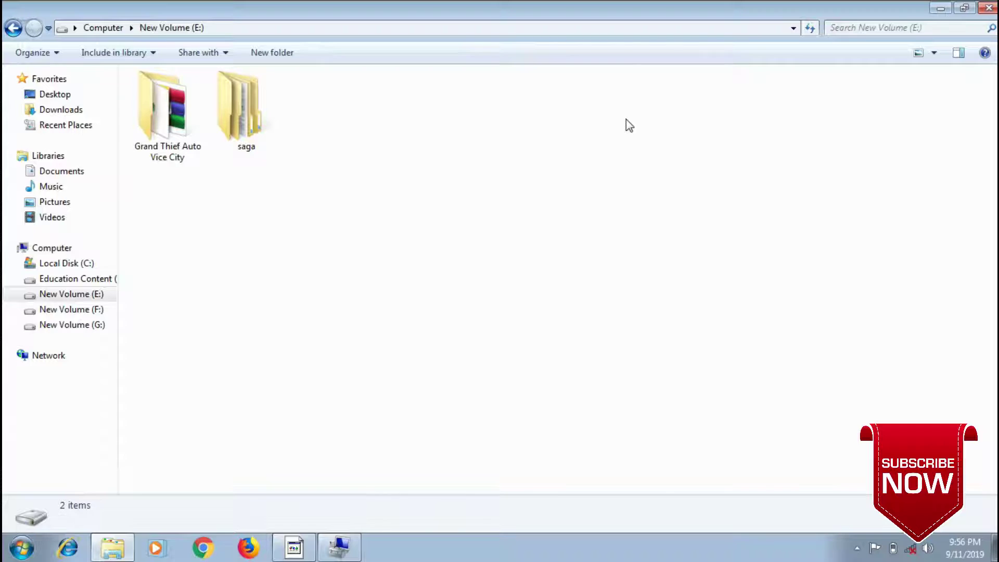
pyautogui.click(988, 7)
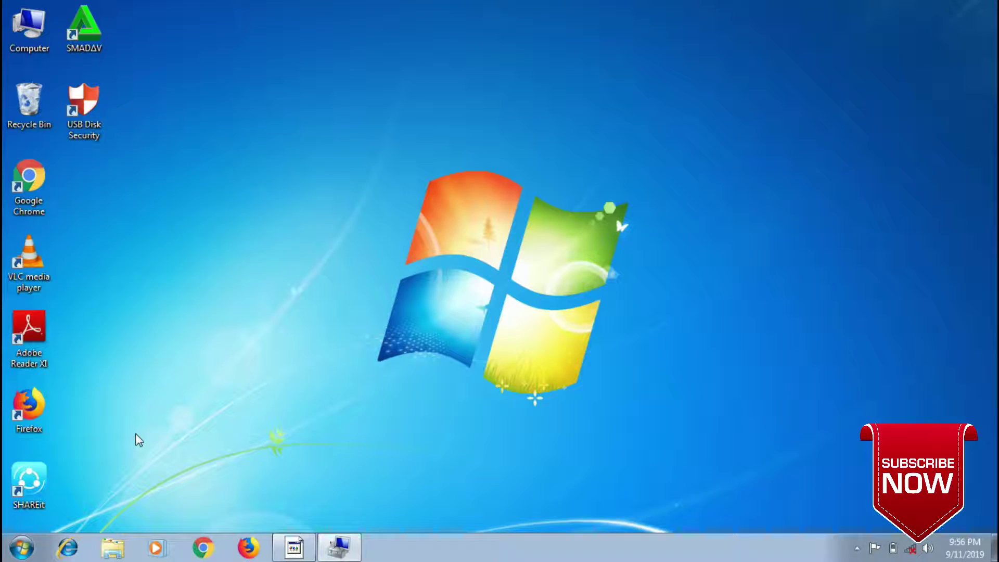
# - Return to Computer Management and delete the New Volume (G:) logical drive from Disk 0
pyautogui.click(338, 546)
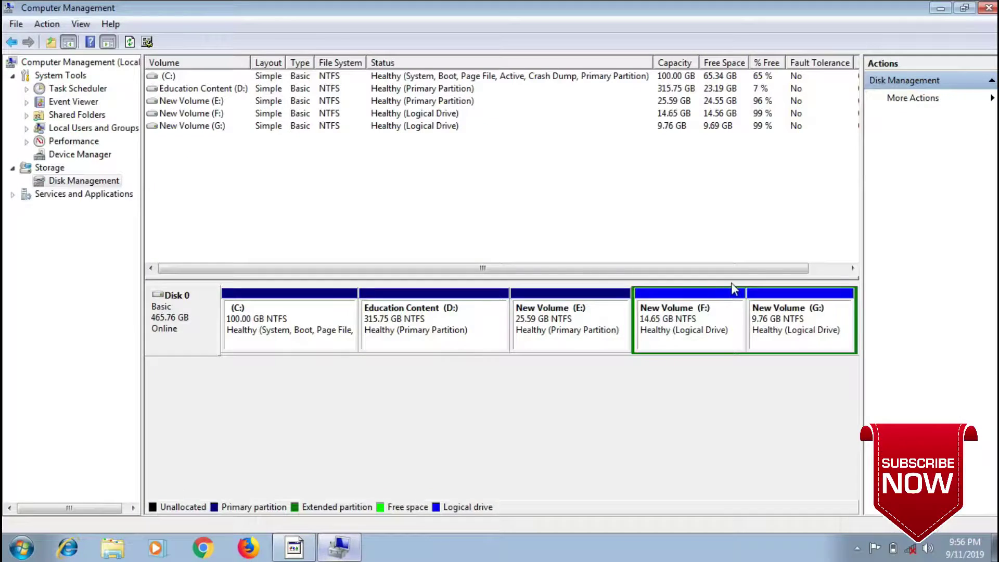
pyautogui.click(778, 315)
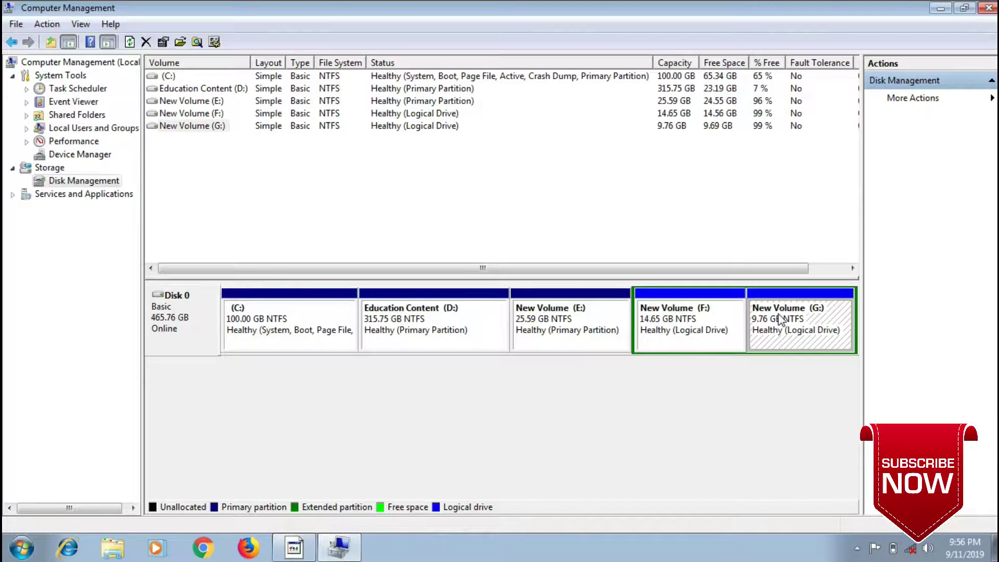
pyautogui.rightClick(781, 318)
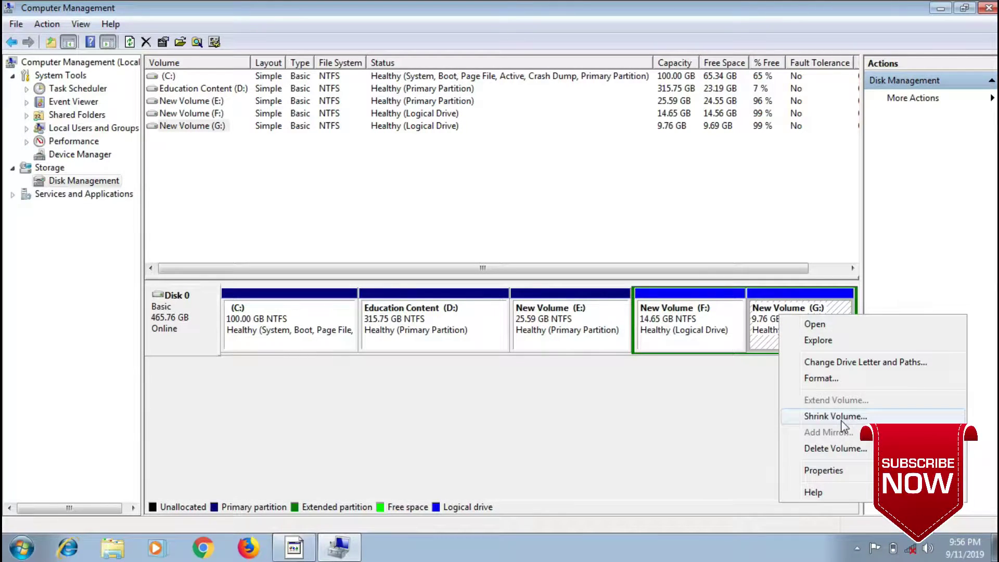
pyautogui.click(827, 449)
pyautogui.click(576, 328)
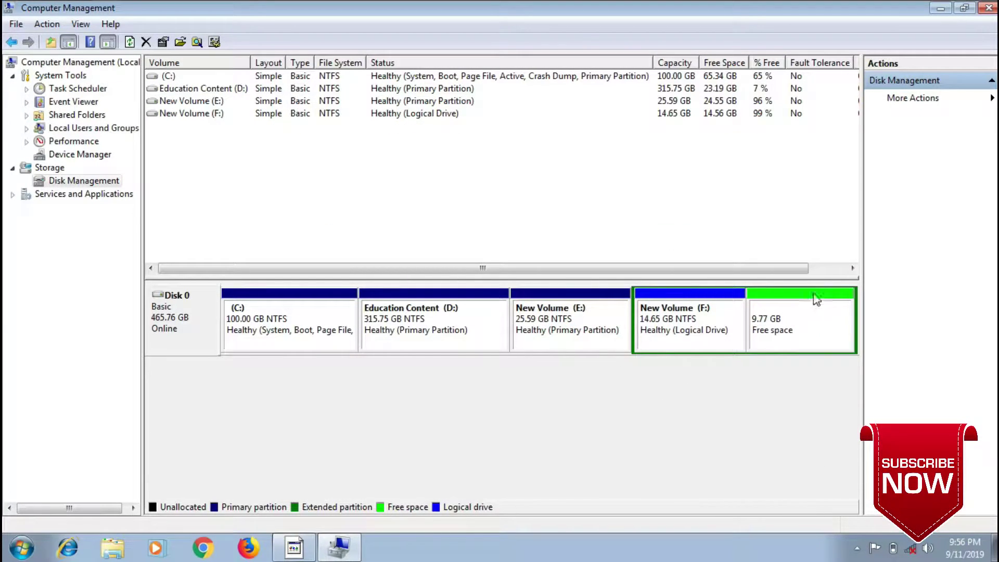
# - Delete the New Volume (F:) logical drive next to the free space on Disk 0
pyautogui.click(799, 317)
pyautogui.rightClick(799, 315)
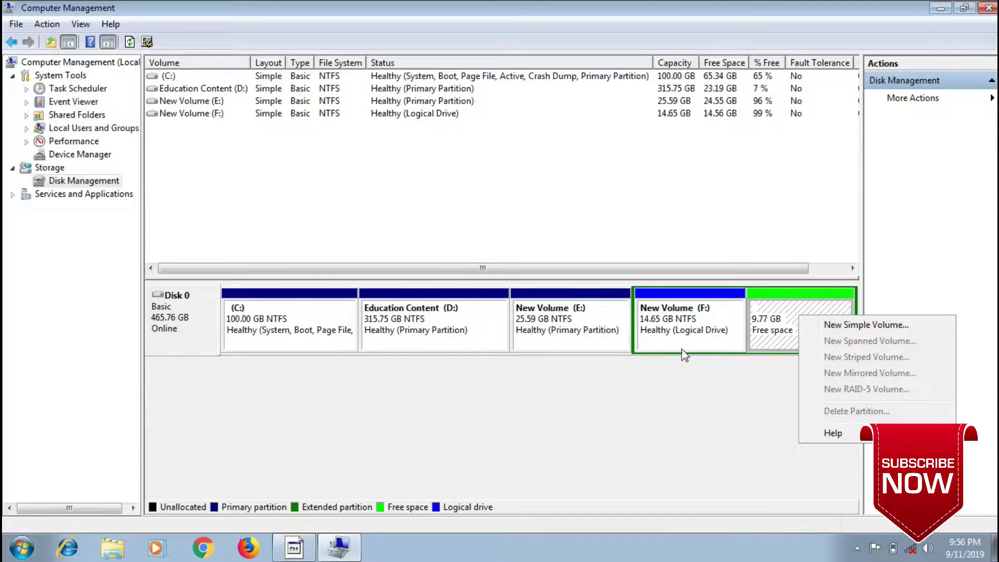
pyautogui.click(714, 388)
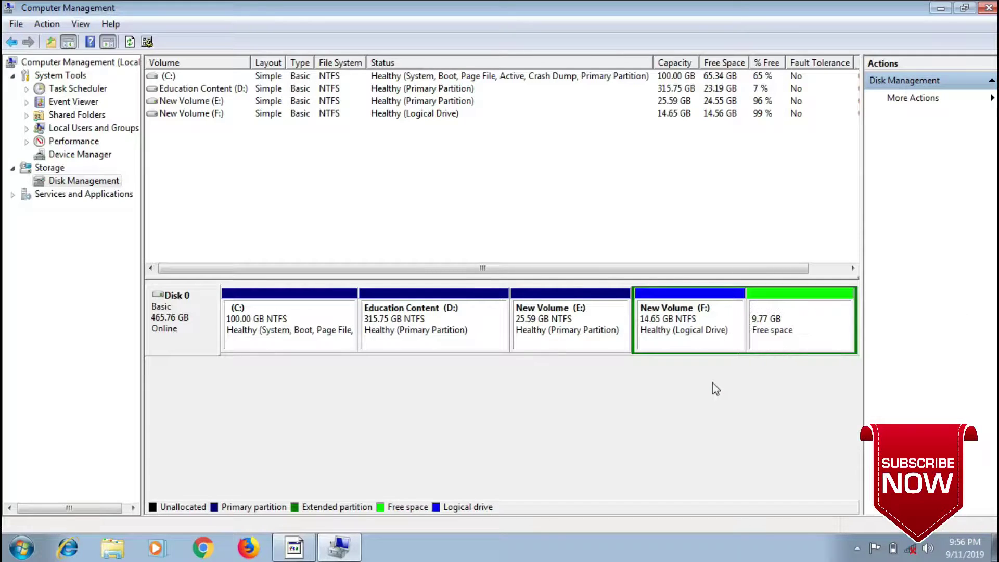
pyautogui.click(710, 350)
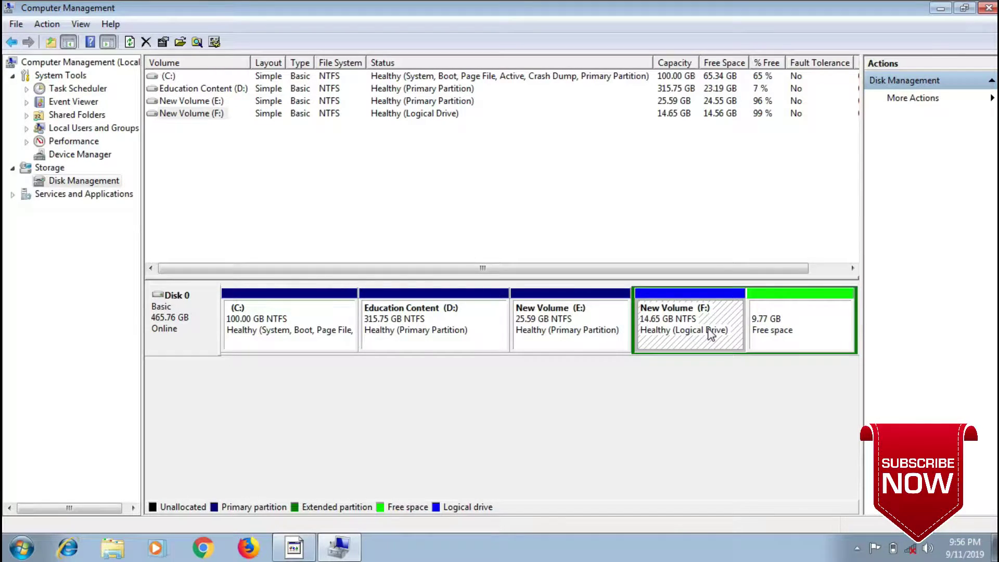
pyautogui.rightClick(711, 333)
pyautogui.click(769, 465)
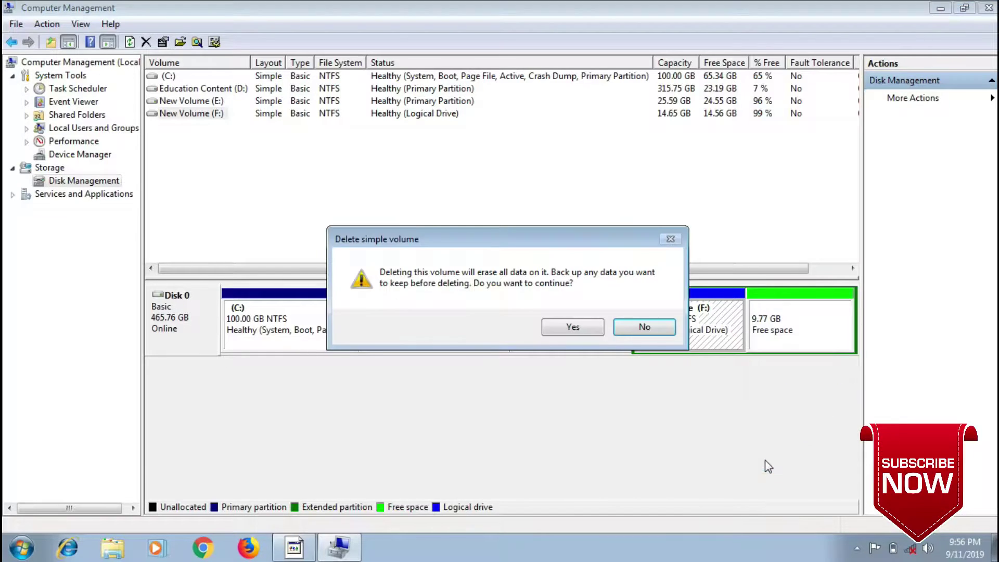
pyautogui.click(590, 327)
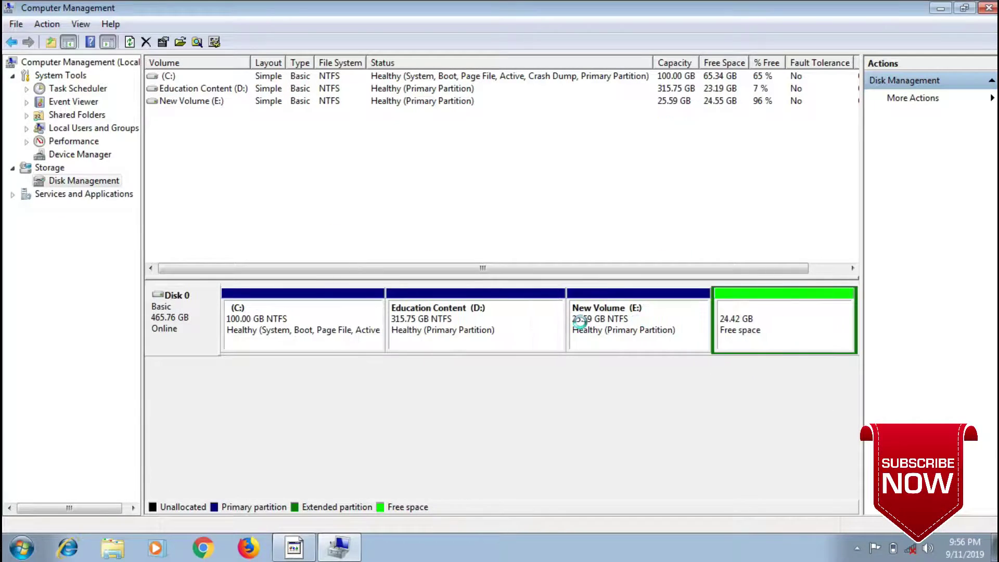
# - Delete the empty extended partition beside New Volume (E:) on Disk 0, turning its free space into unallocated space
pyautogui.click(750, 333)
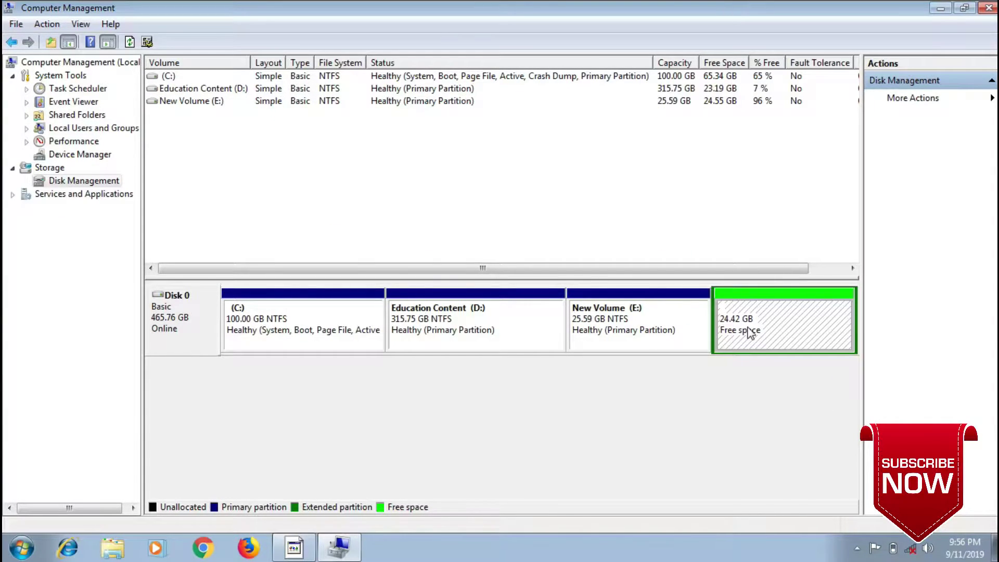
pyautogui.rightClick(749, 333)
pyautogui.click(701, 372)
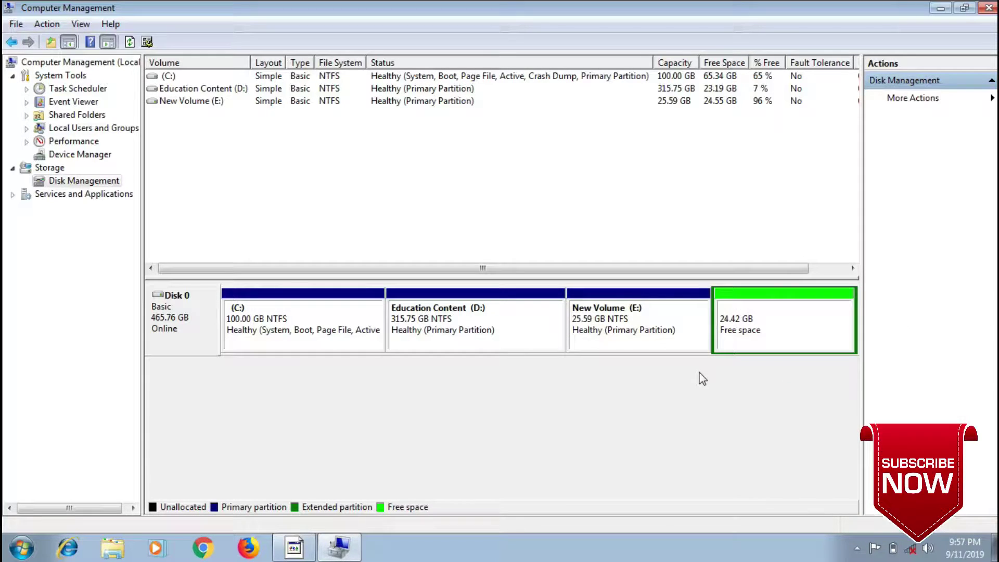
pyautogui.click(740, 336)
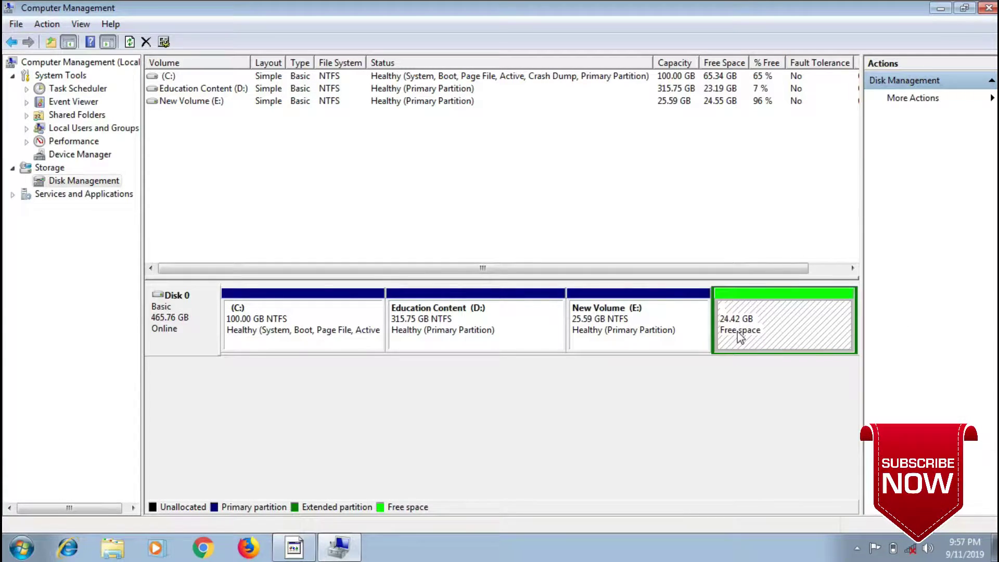
pyautogui.rightClick(774, 341)
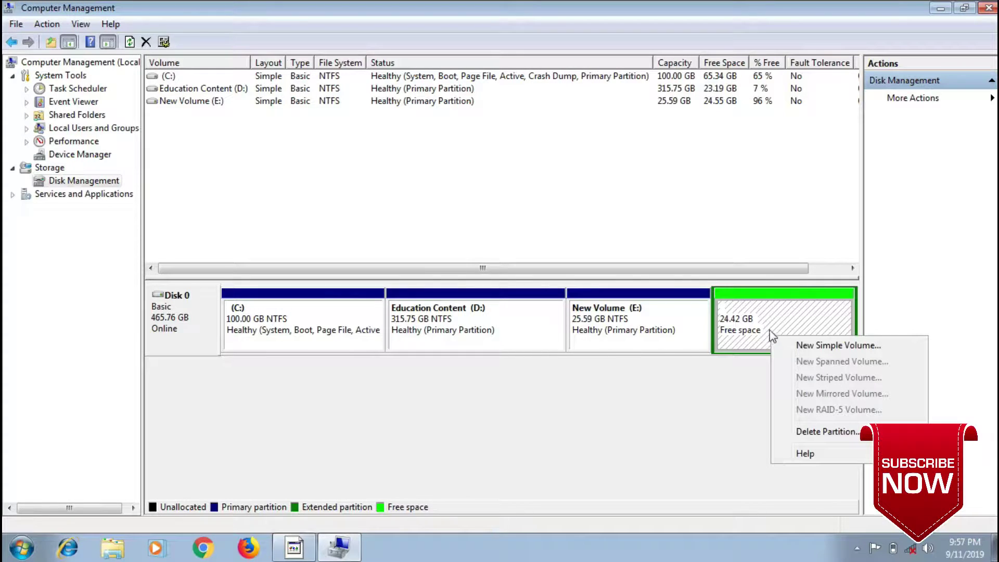
pyautogui.click(816, 432)
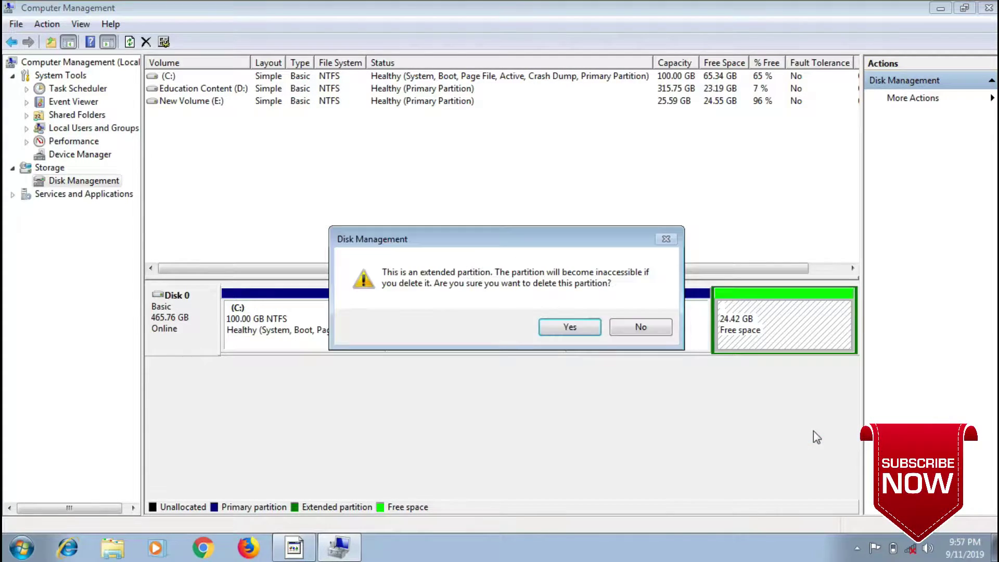
pyautogui.click(569, 325)
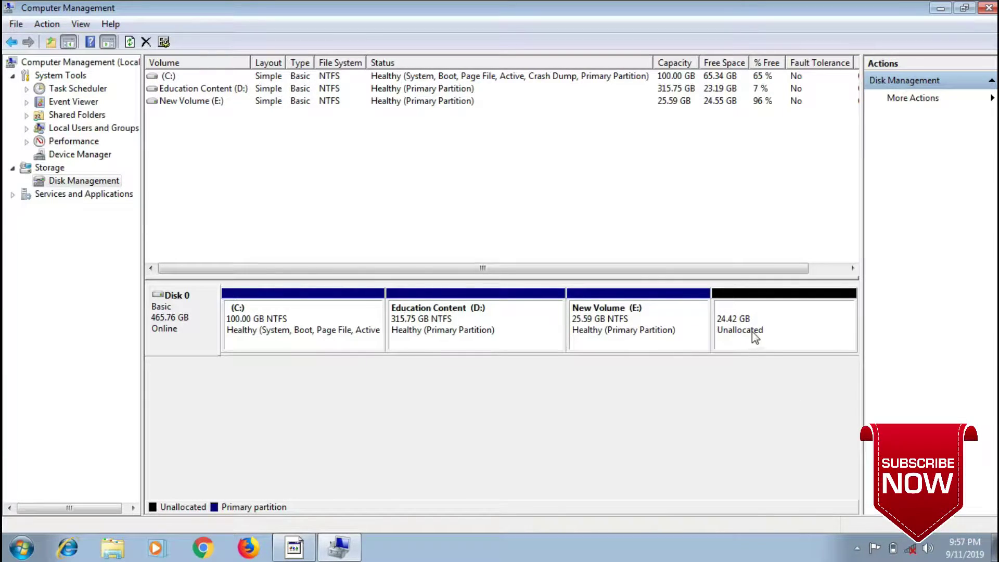
# - Extend New Volume (E:) by 25000 MB using the unallocated space on Disk 0
pyautogui.click(676, 330)
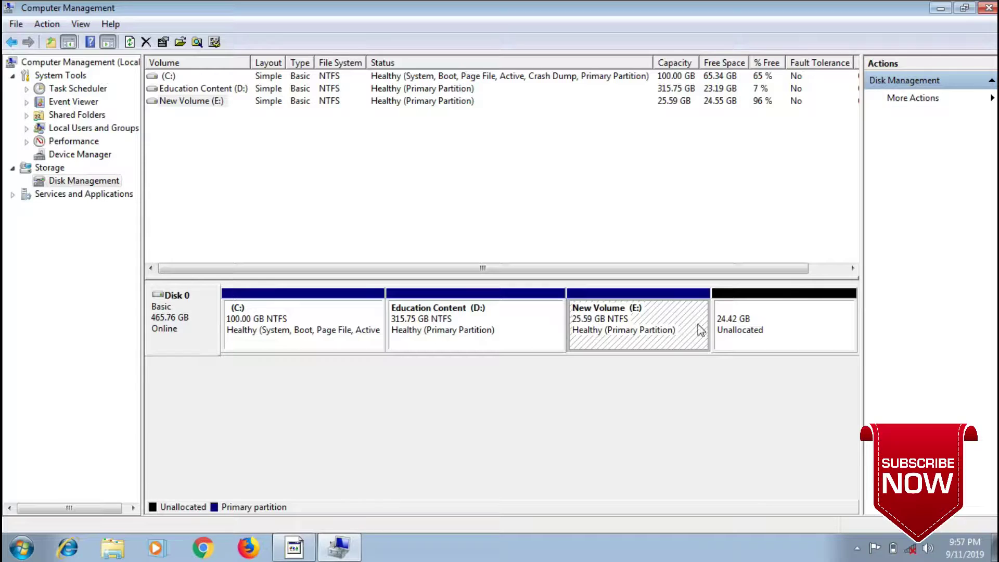
pyautogui.click(734, 335)
pyautogui.rightClick(733, 333)
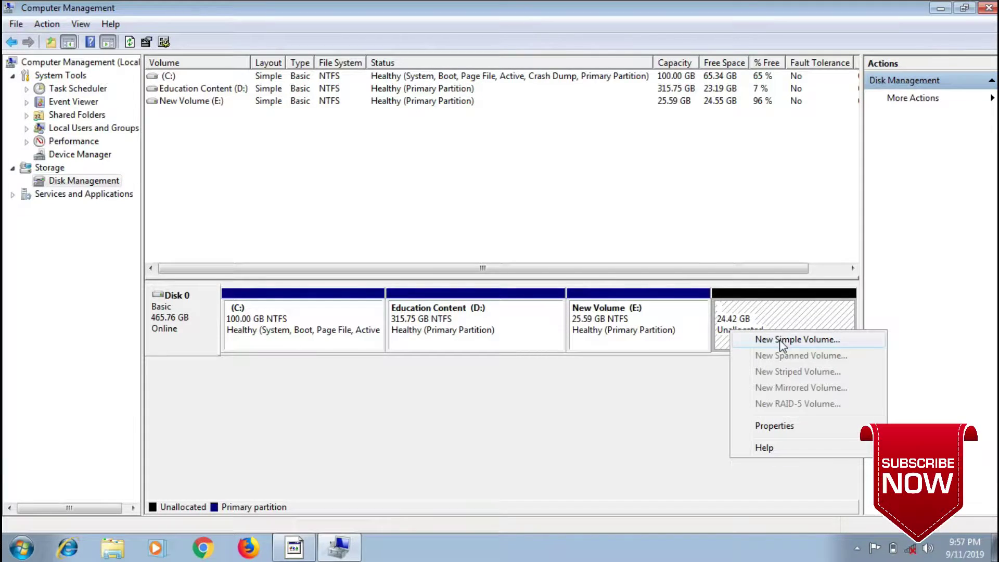
pyautogui.click(686, 393)
pyautogui.click(660, 336)
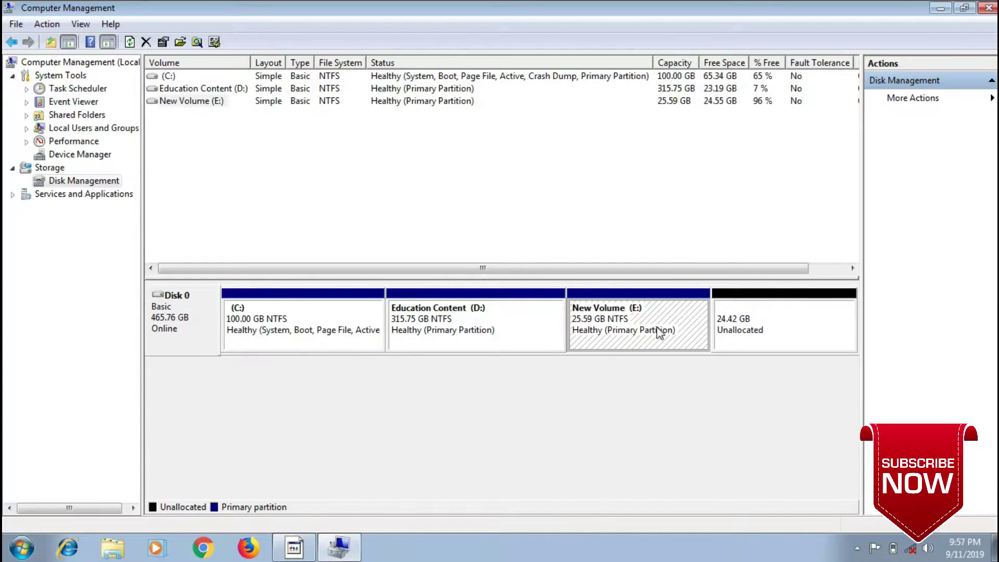
pyautogui.rightClick(658, 333)
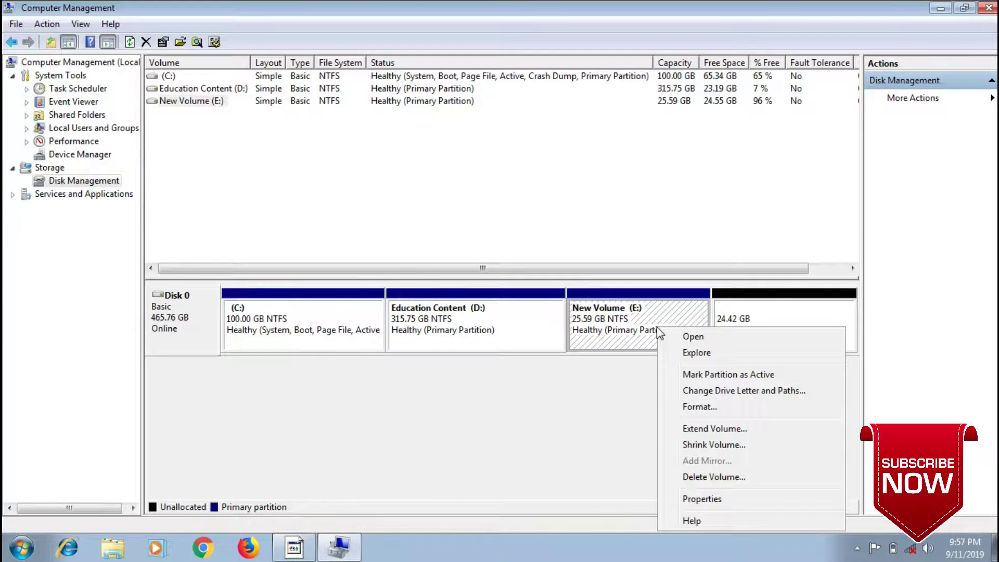
pyautogui.click(714, 428)
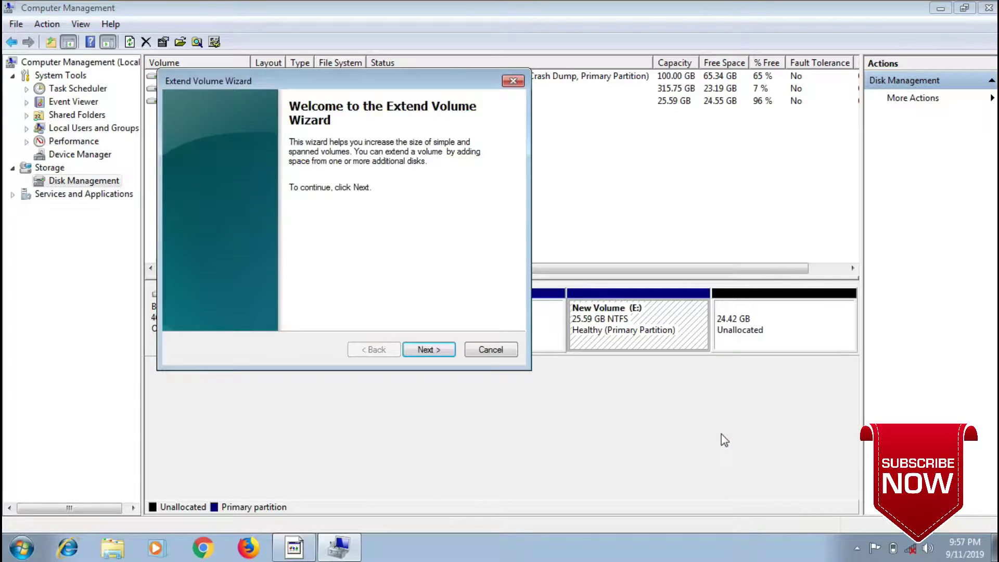
pyautogui.click(416, 349)
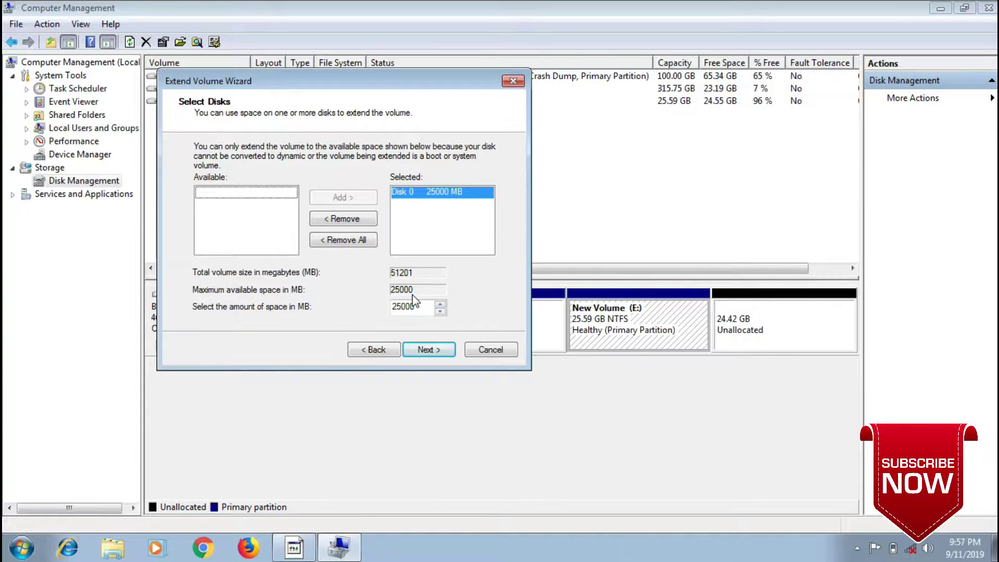
pyautogui.click(438, 349)
pyautogui.click(437, 348)
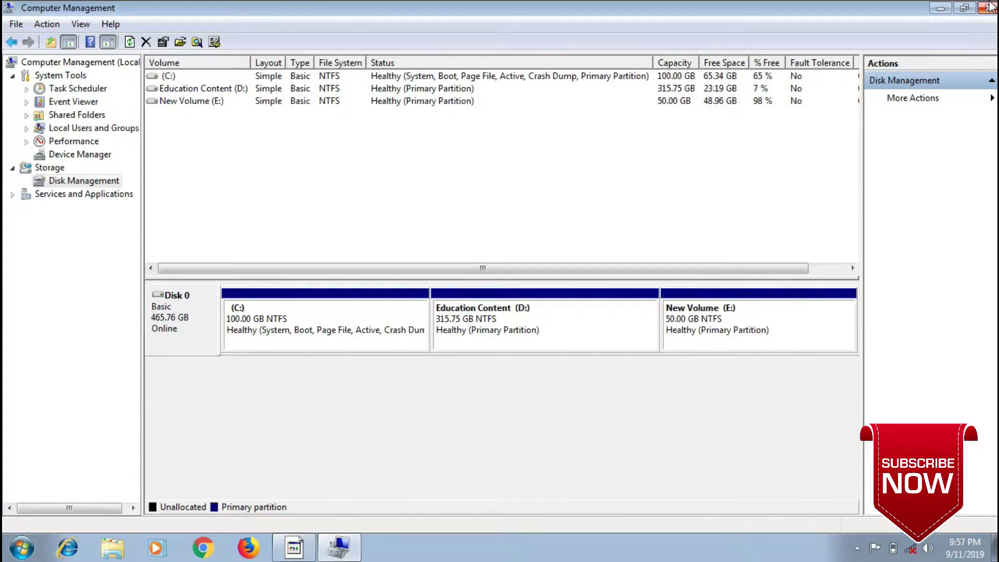
# - Check the size and contents of the extended New Volume (E:) in Computer
pyautogui.click(940, 8)
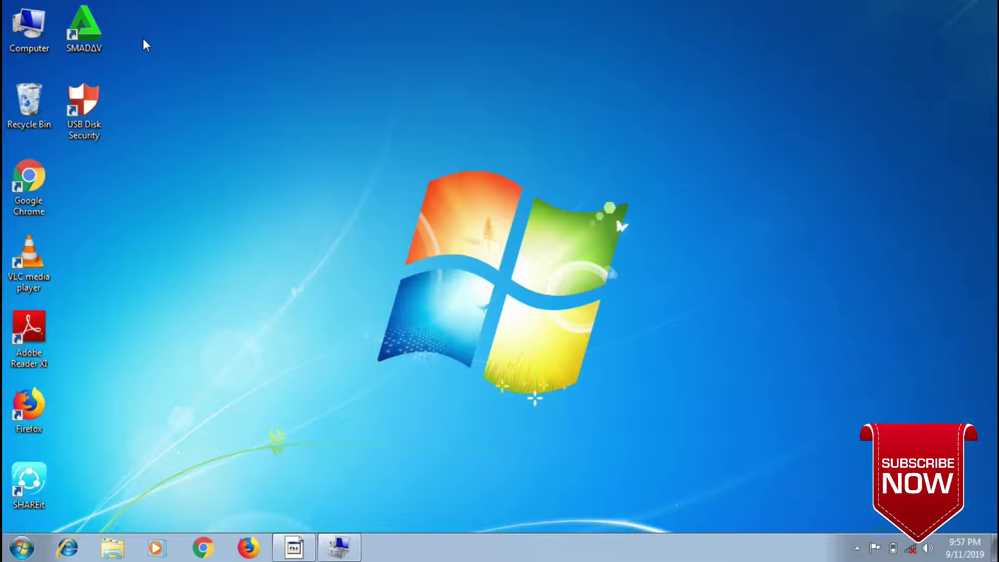
pyautogui.doubleClick(51, 31)
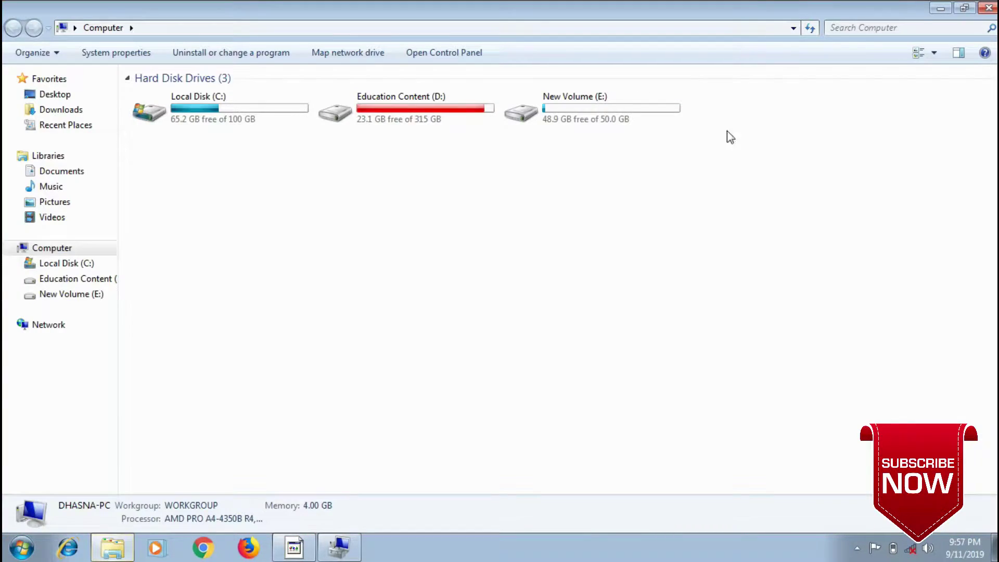
pyautogui.doubleClick(623, 127)
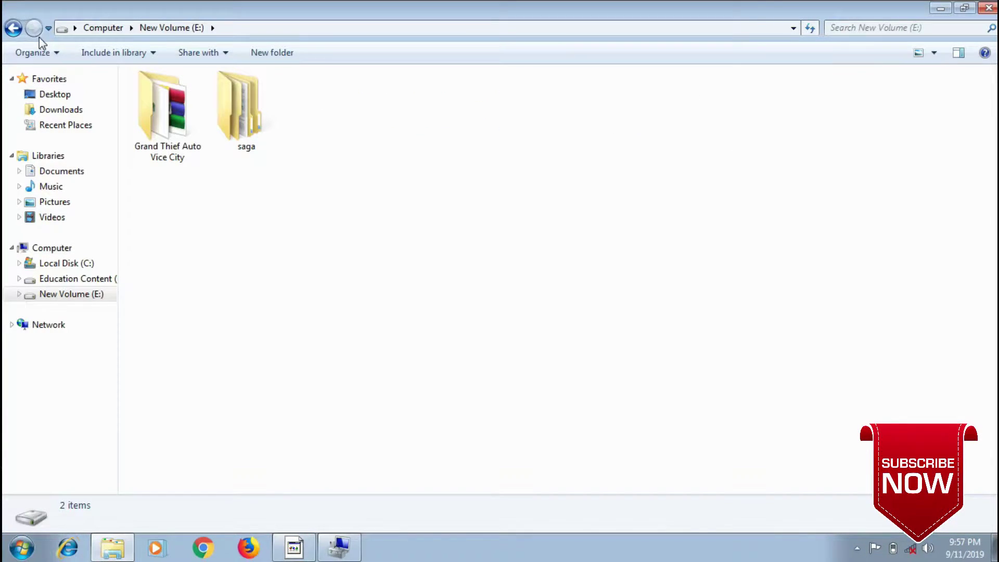
pyautogui.click(13, 30)
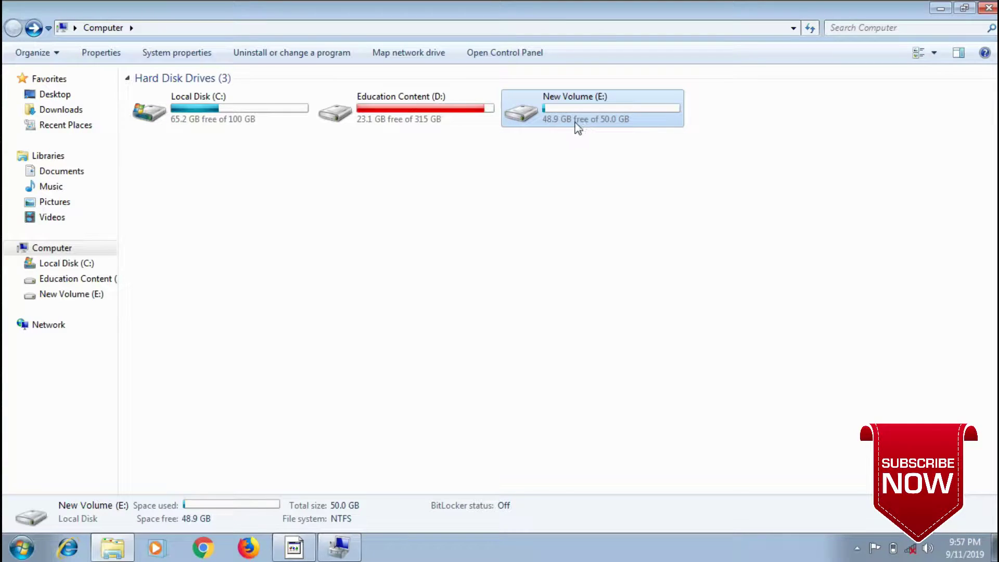